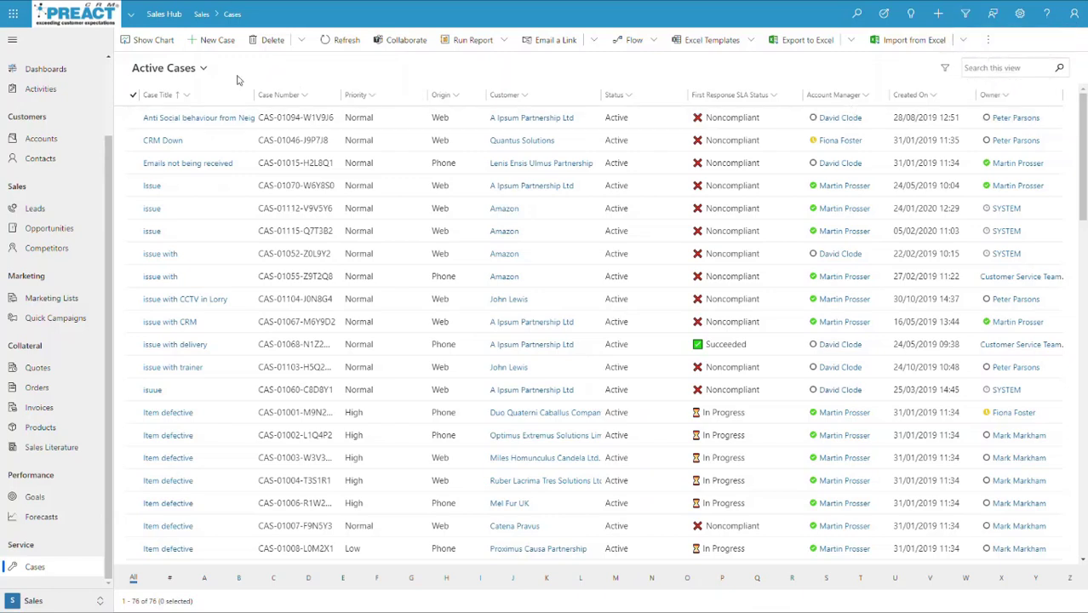
Add an Origin equals Web condition to the Active Cases list, narrowing it from 76 to 26 records
click(945, 68)
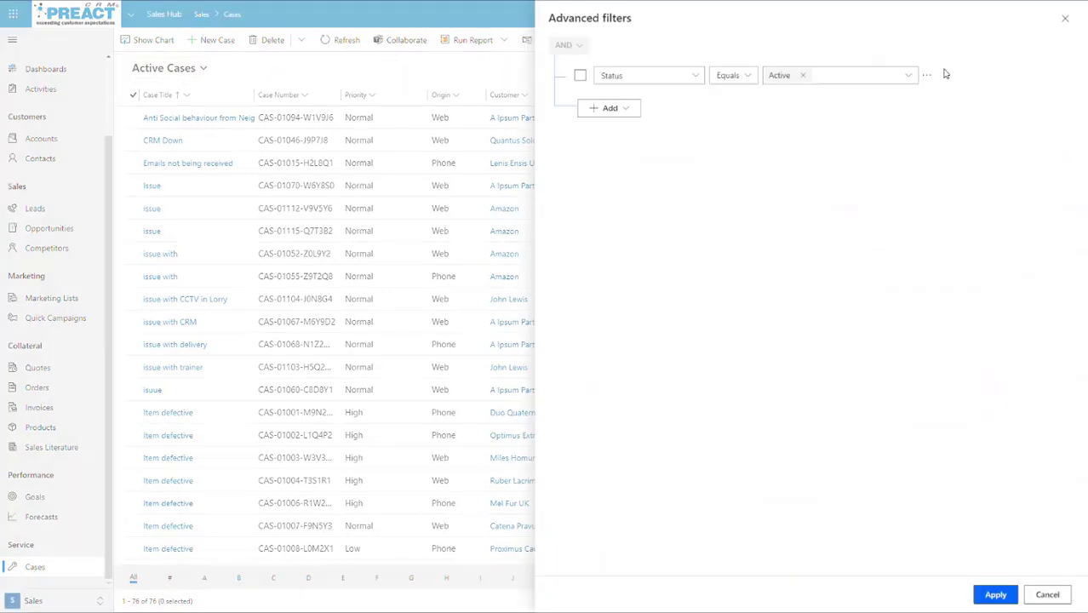
click(626, 111)
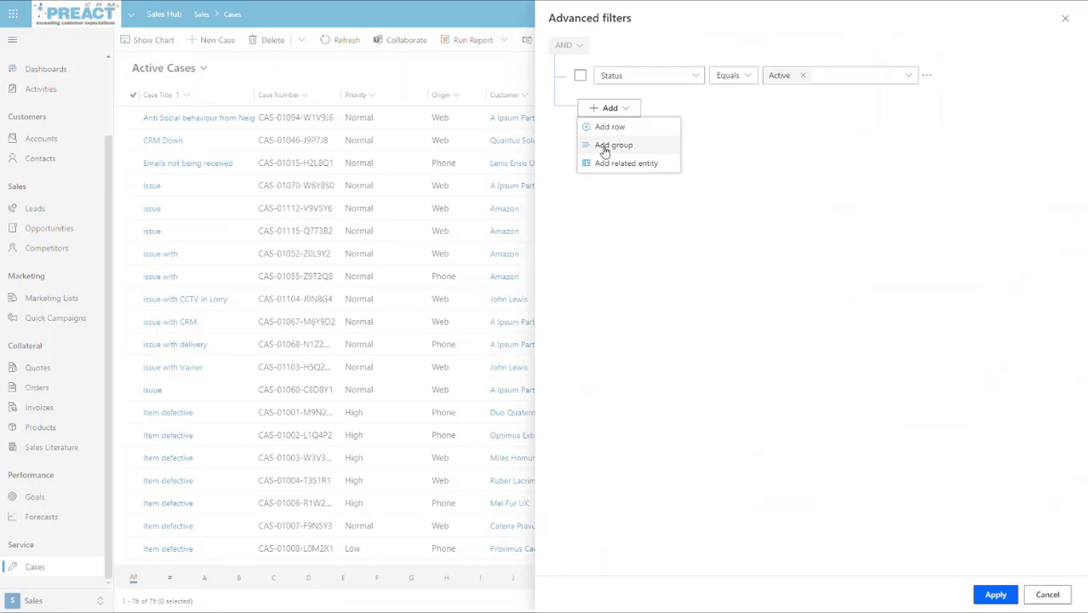
click(607, 128)
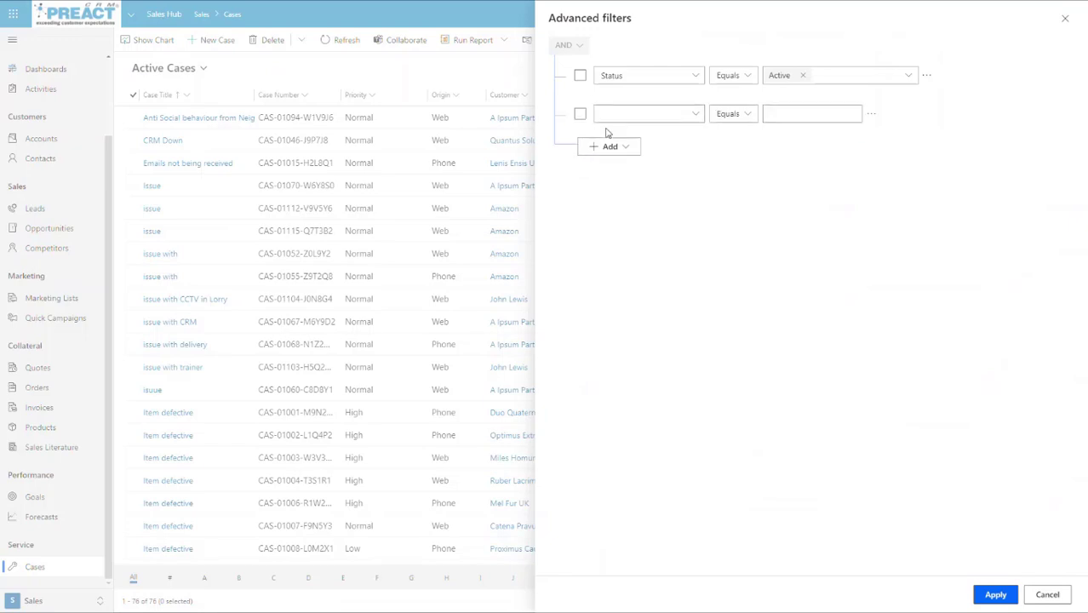
click(696, 116)
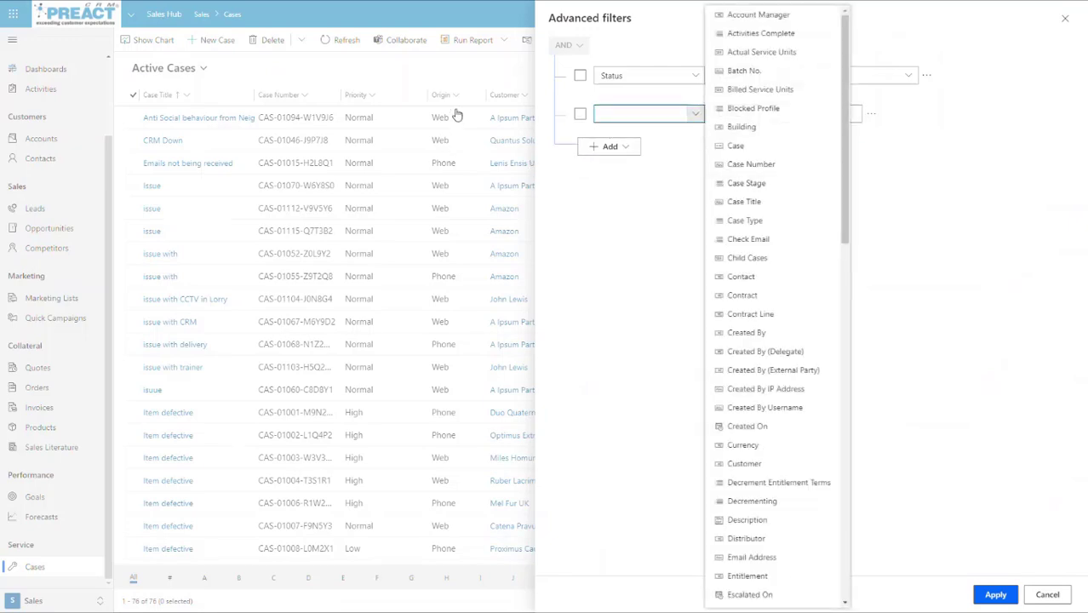
scroll(761, 379, down, 1)
scroll(760, 379, down, 5)
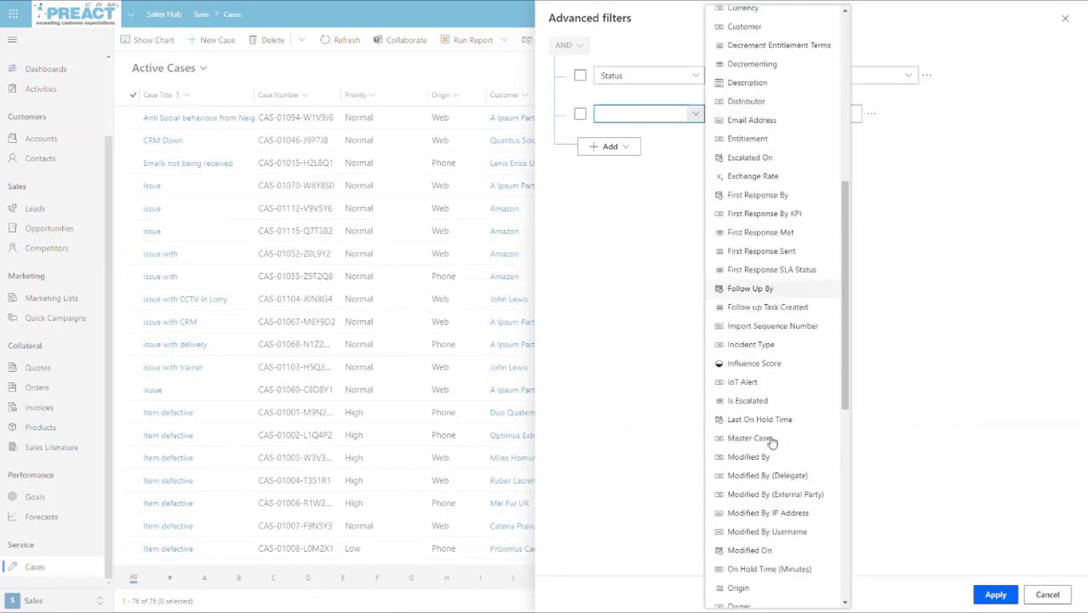
click(747, 516)
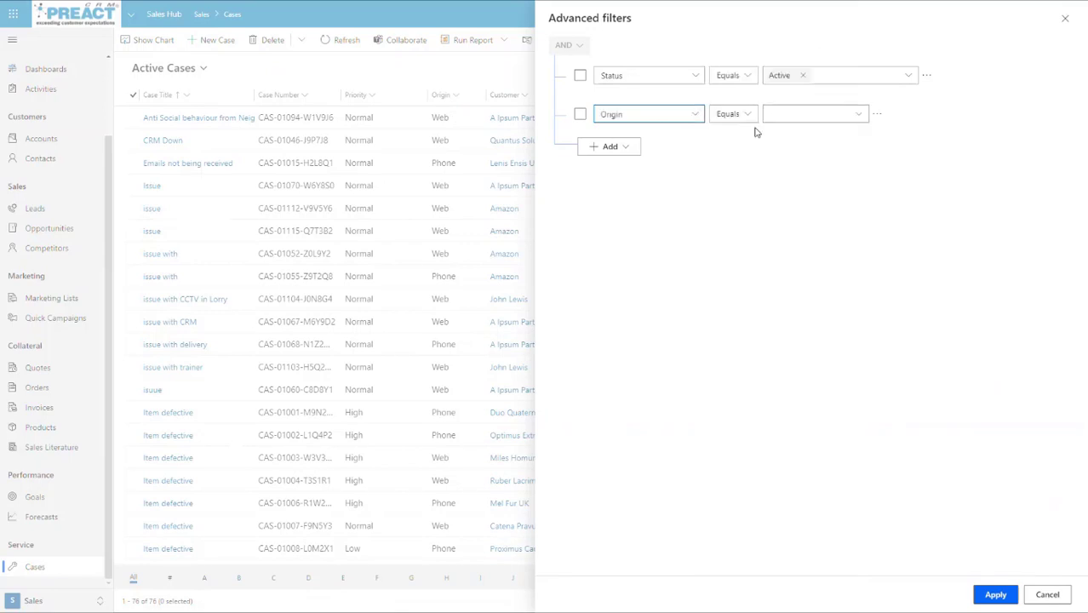
click(857, 116)
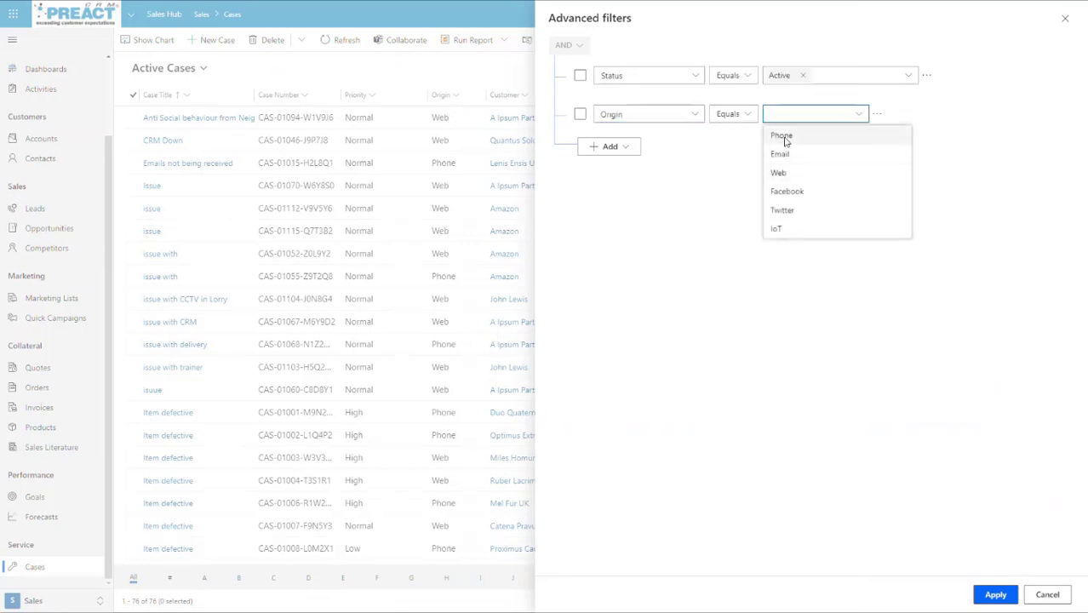
click(782, 174)
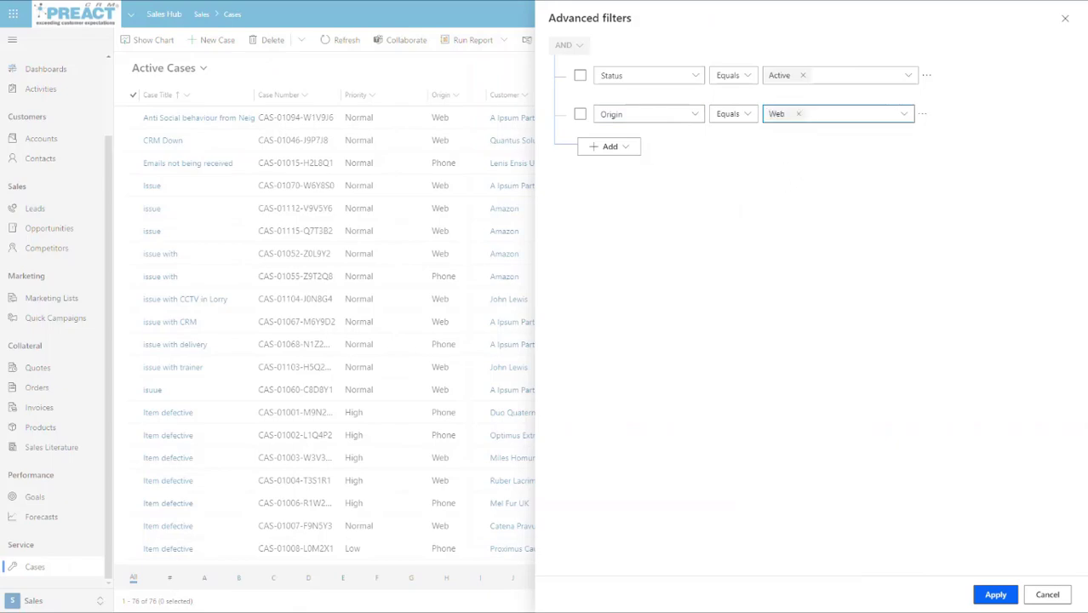
click(985, 599)
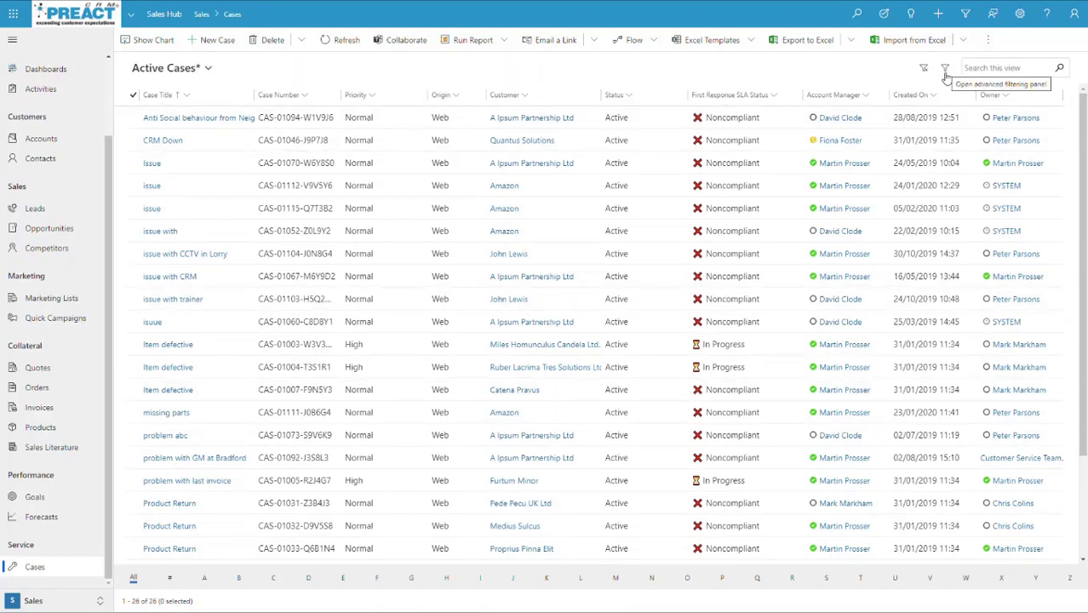
Clear the Origin filter so all 76 active cases are listed again
click(924, 68)
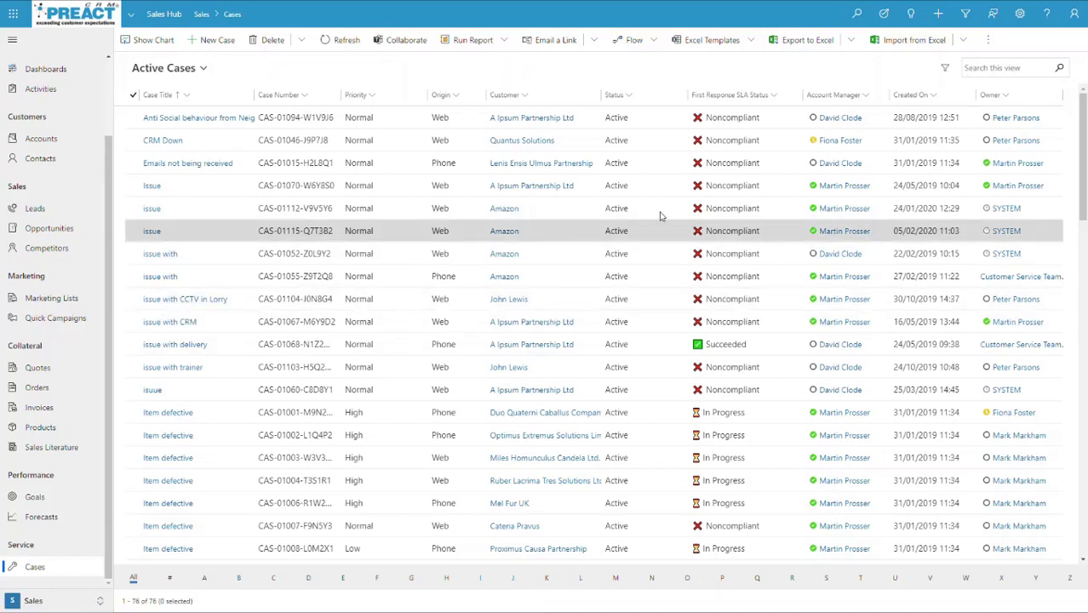
click(984, 69)
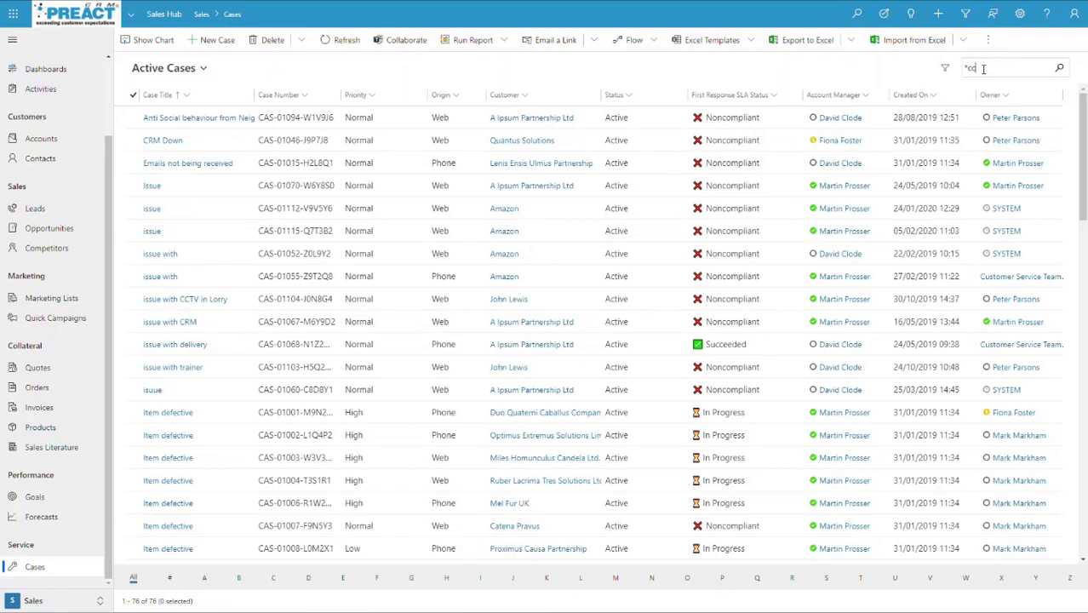
click(1061, 70)
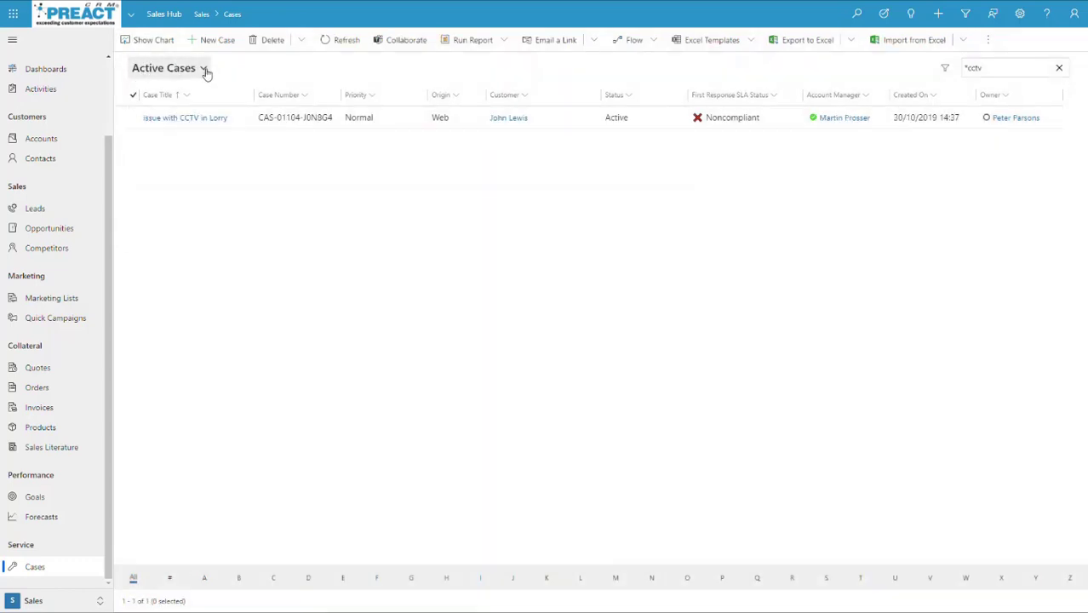
click(205, 70)
click(178, 109)
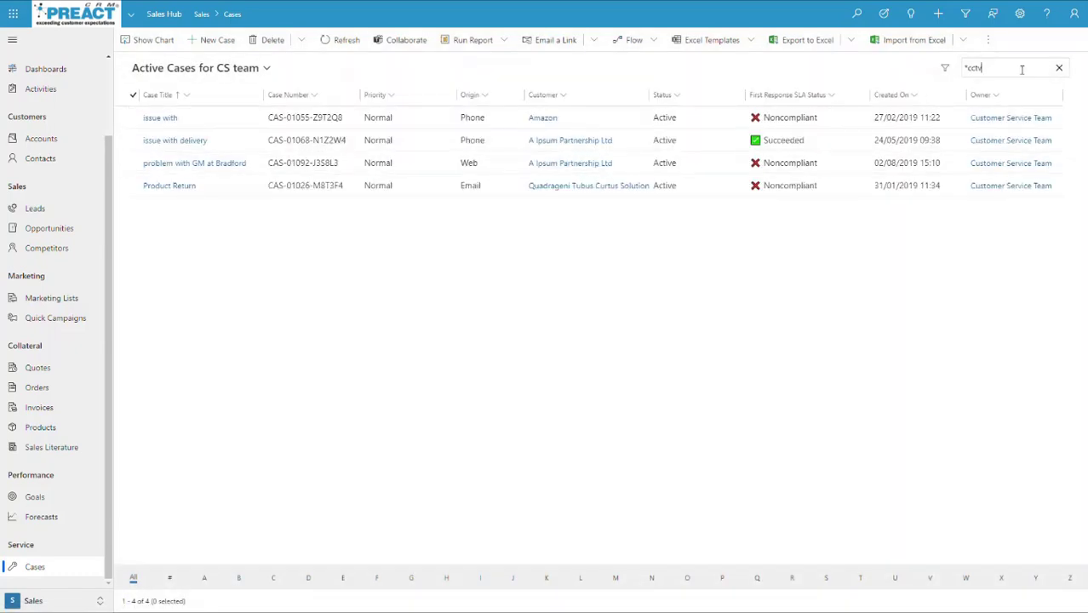
key(Return)
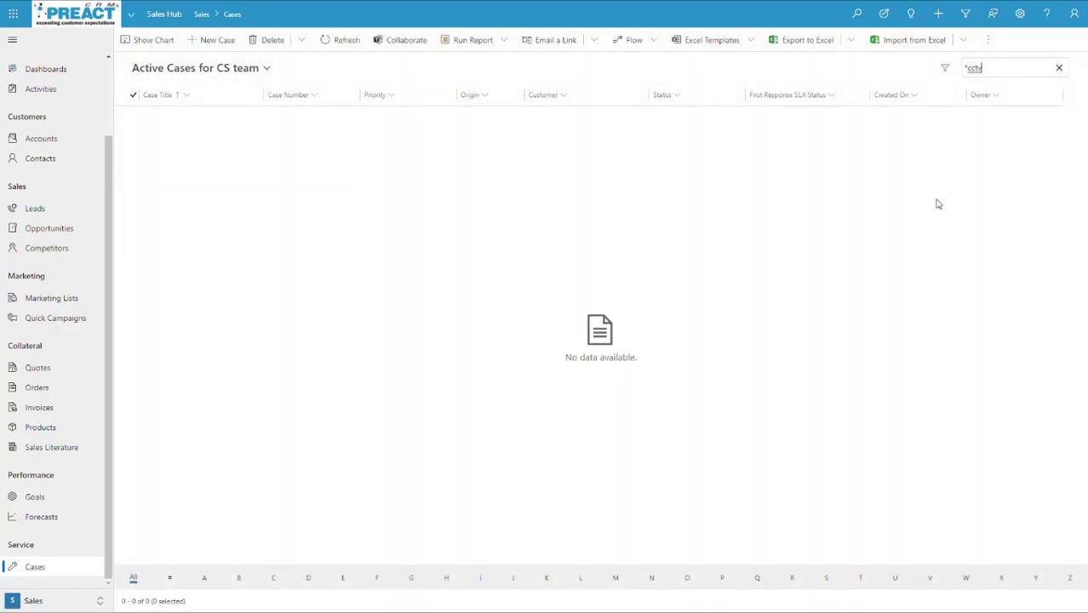
click(1061, 71)
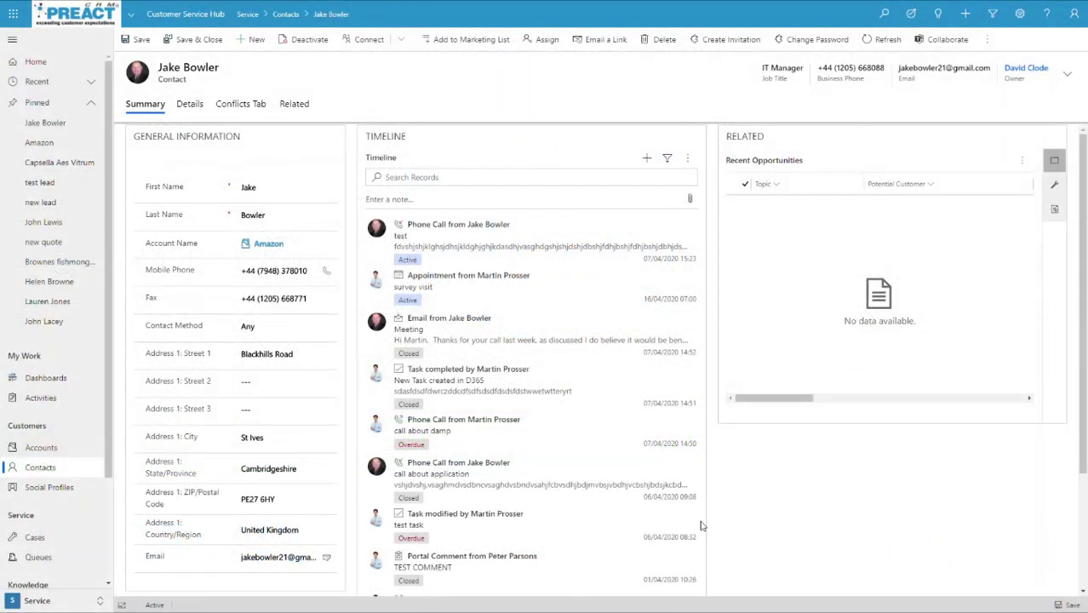
Start a new note on the contact's timeline and set its font to Segoe UI
mouse_move(617, 452)
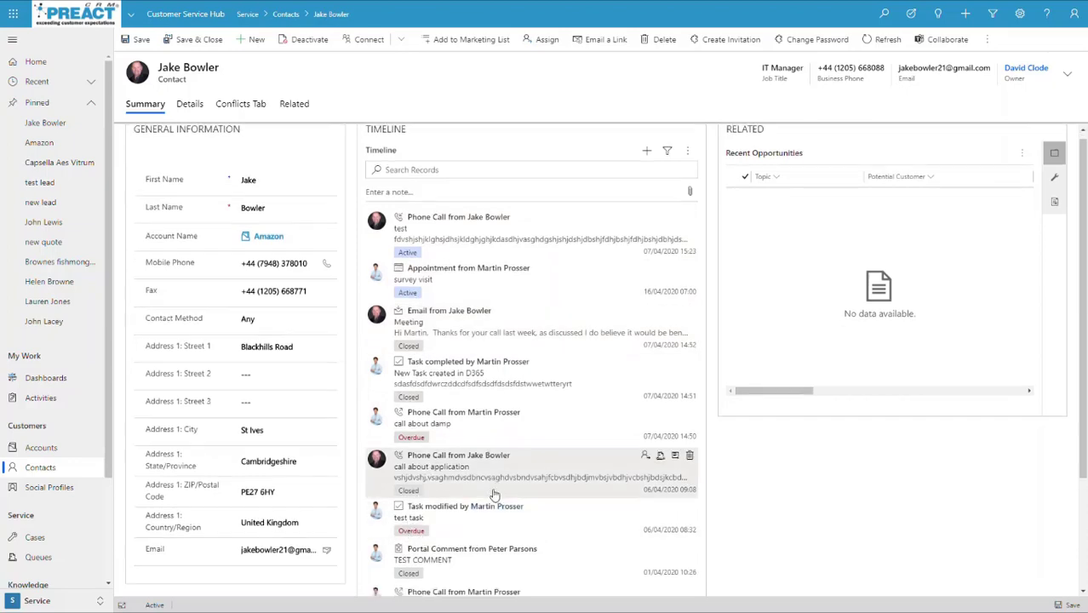
scroll(417, 528, down, 2)
scroll(417, 375, up, 2)
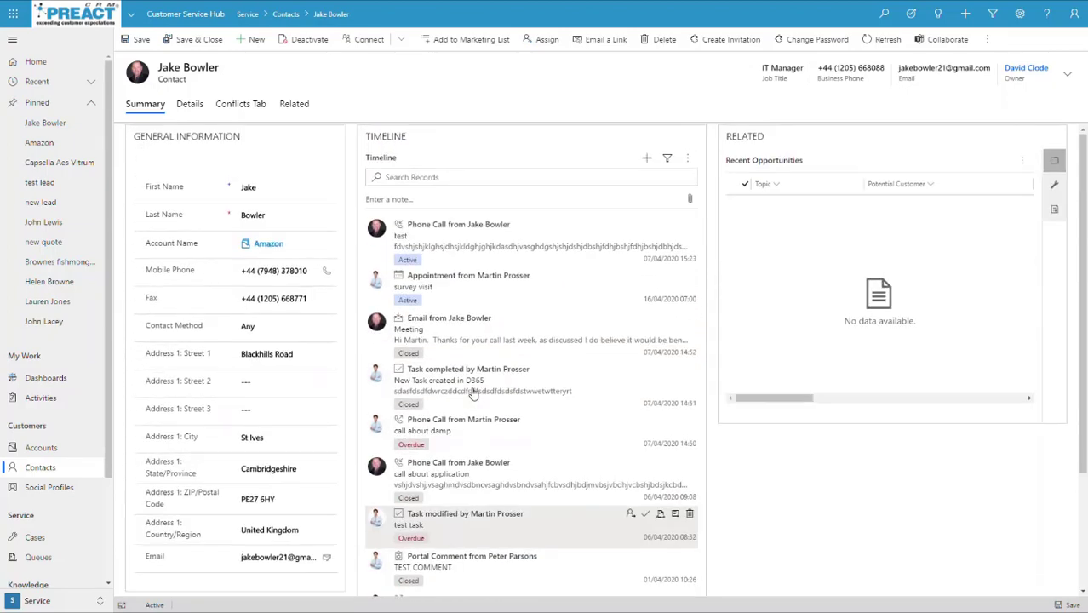
click(490, 199)
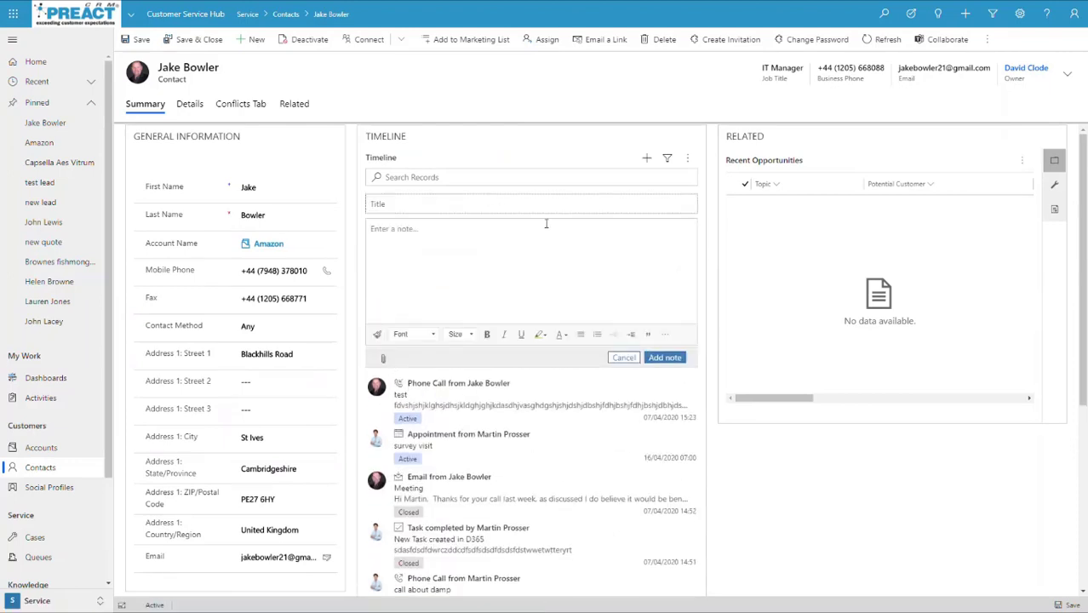
click(434, 336)
click(418, 281)
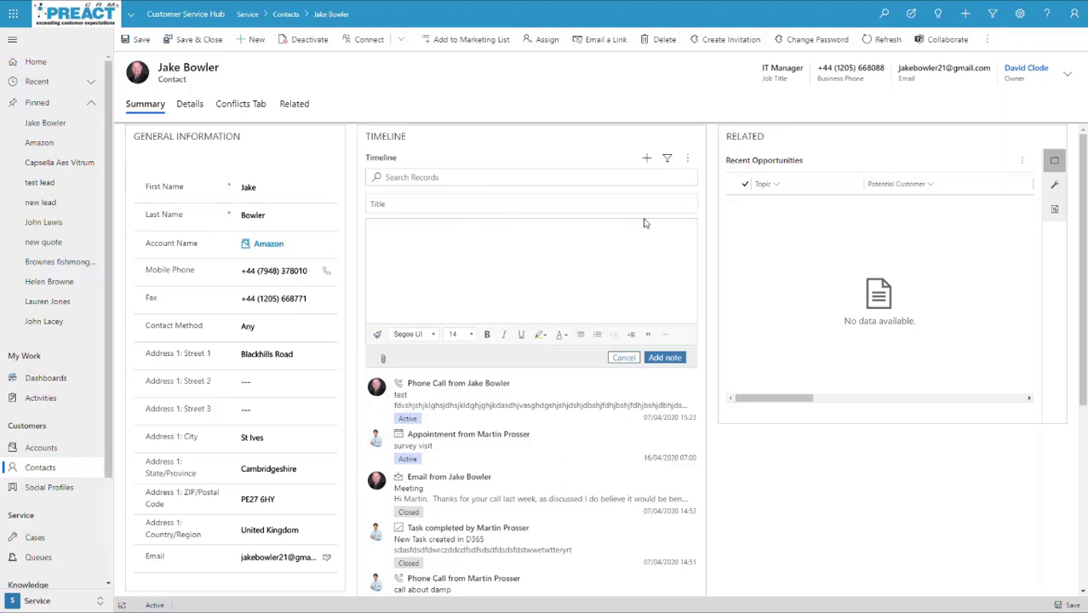
Open the timeline filter pane and expand the Activity type choices
click(669, 161)
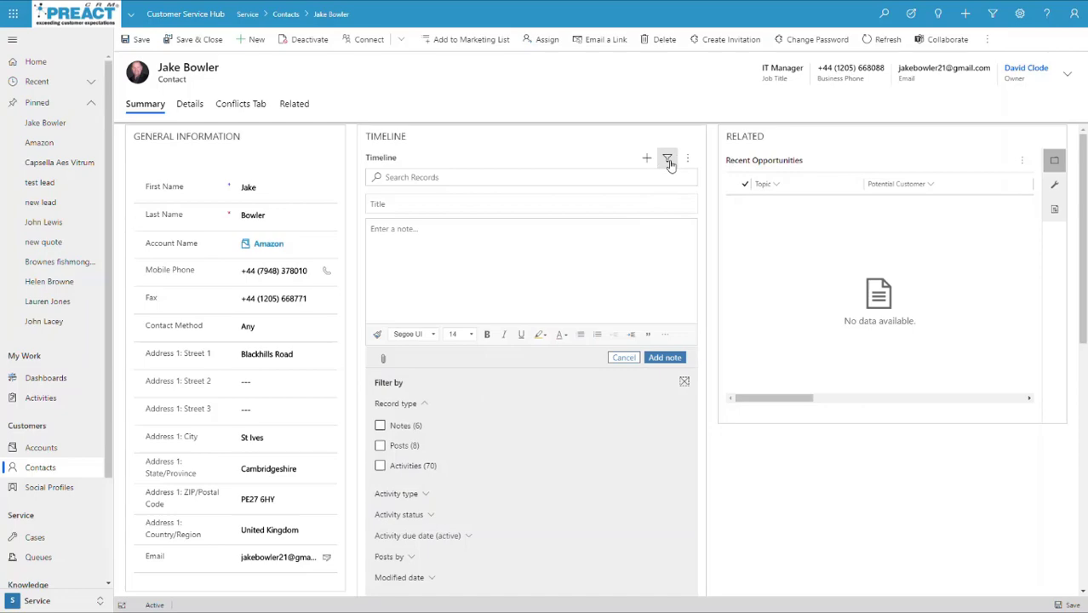
scroll(585, 475, down, 3)
scroll(585, 434, up, 3)
scroll(473, 466, down, 3)
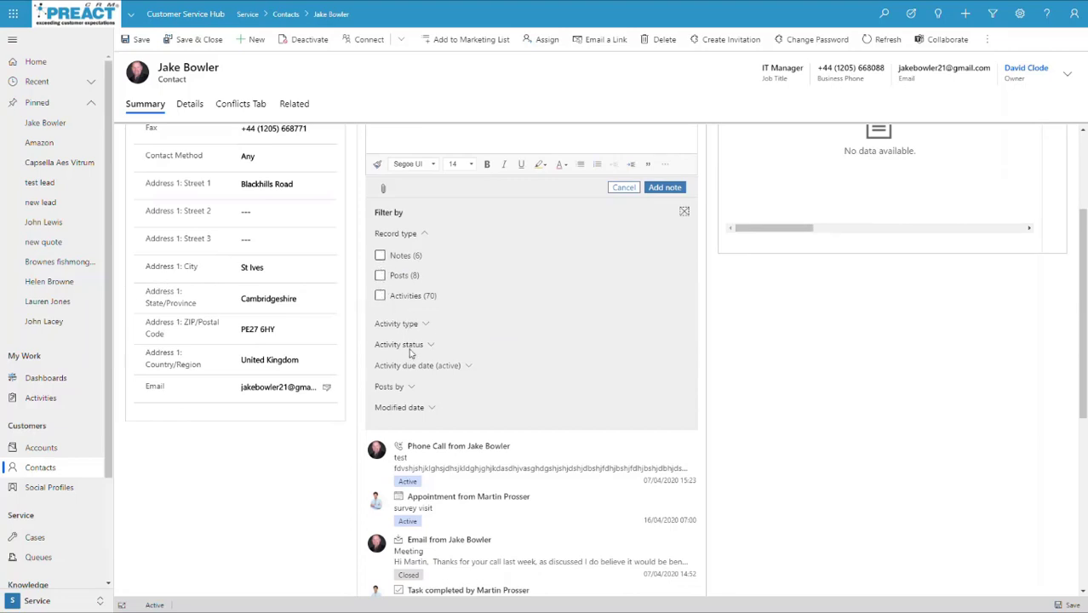
click(426, 324)
scroll(469, 413, down, 2)
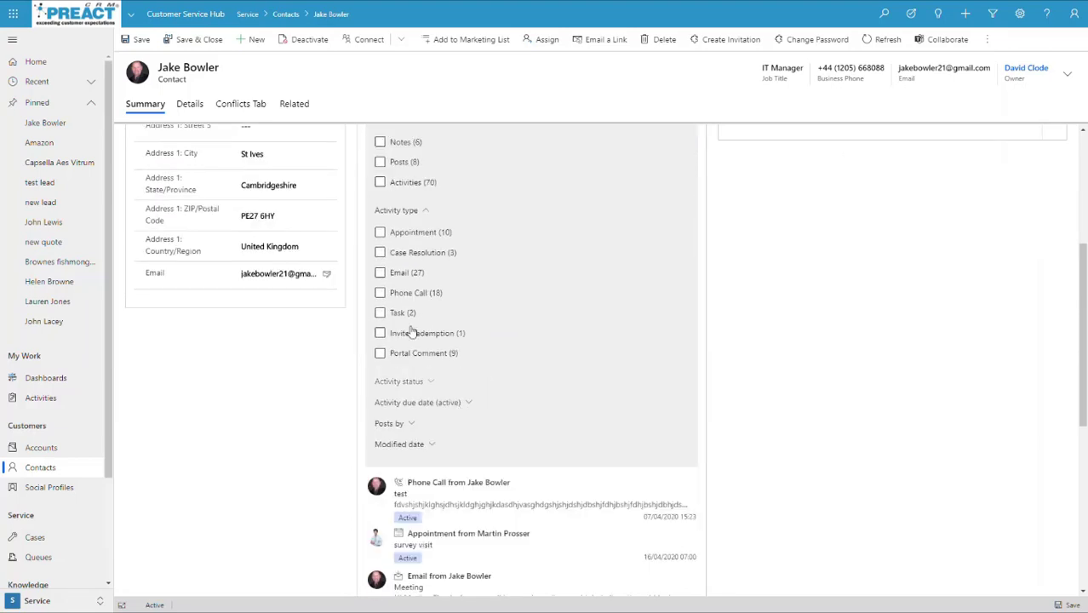
scroll(425, 388, up, 5)
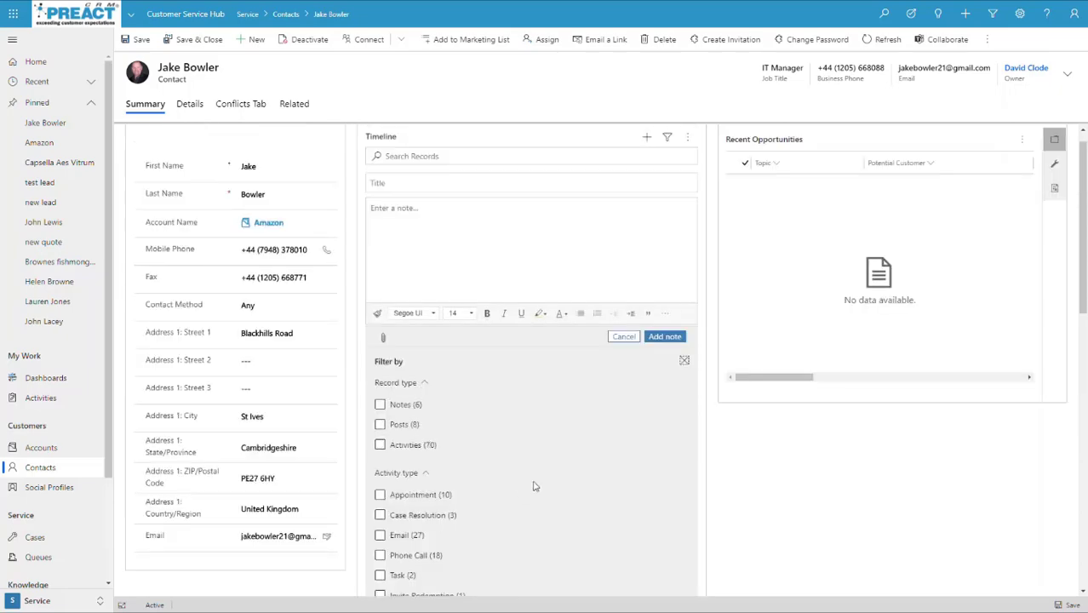
scroll(532, 484, down, 7)
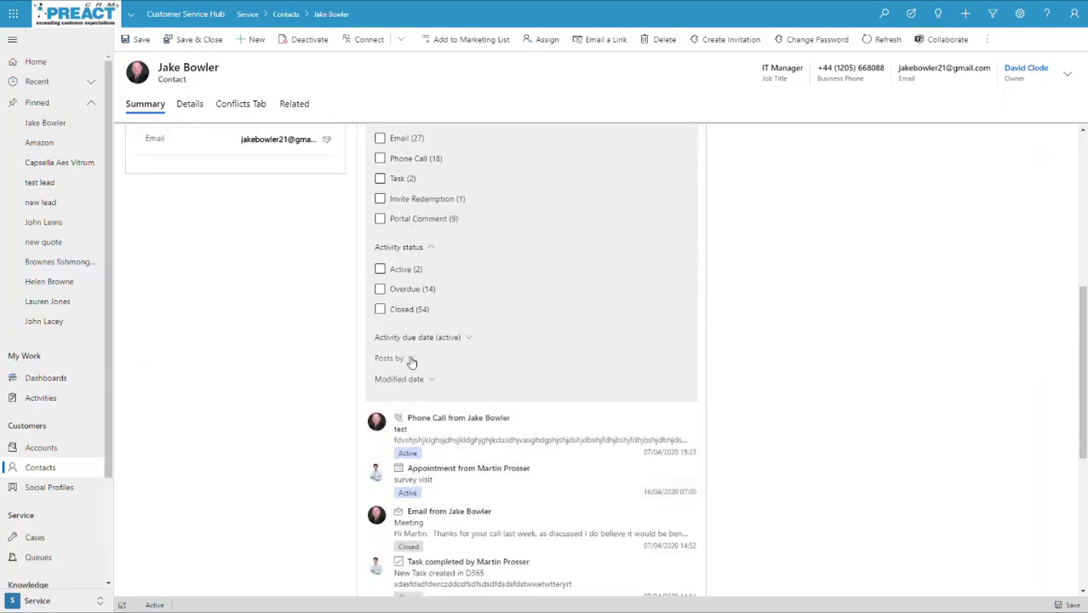
Tick Email (27) so the timeline shows only emails, then scroll through them
click(408, 359)
scroll(559, 486, down, 7)
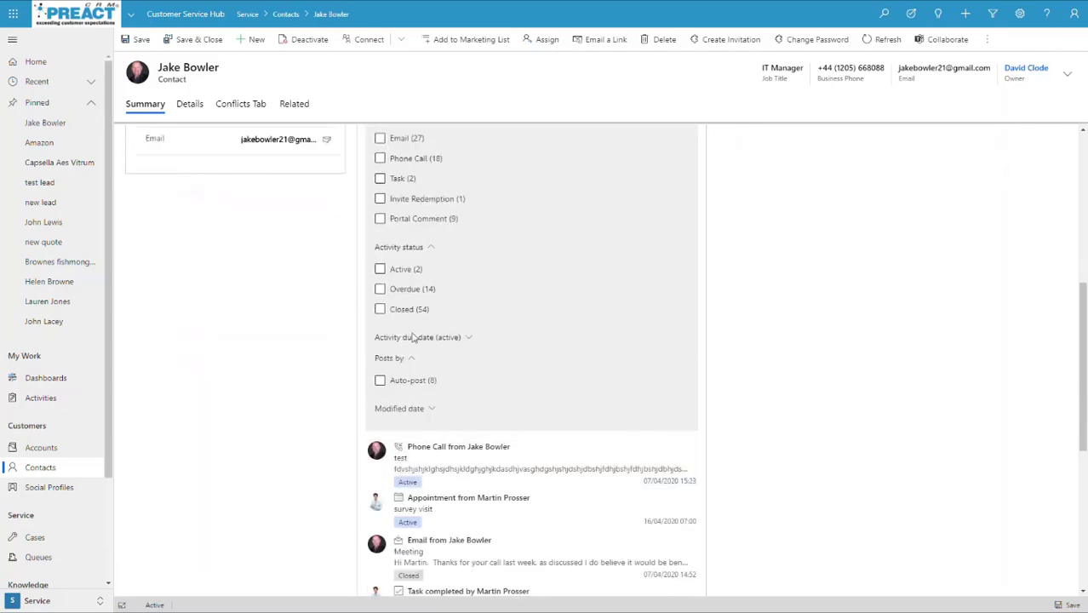
scroll(432, 414, up, 7)
scroll(500, 454, down, 7)
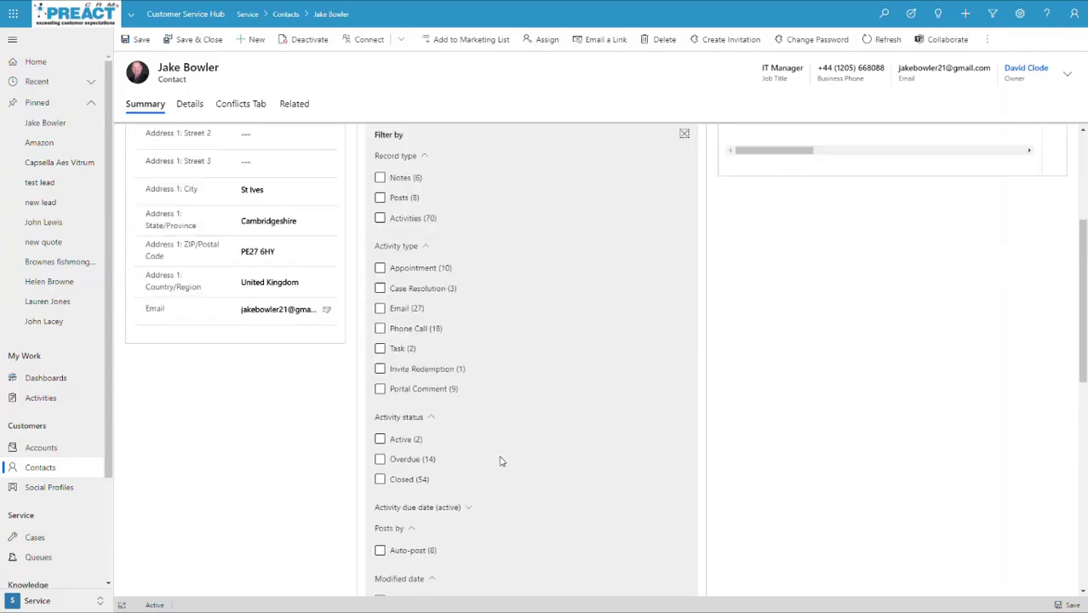
scroll(429, 269, up, 5)
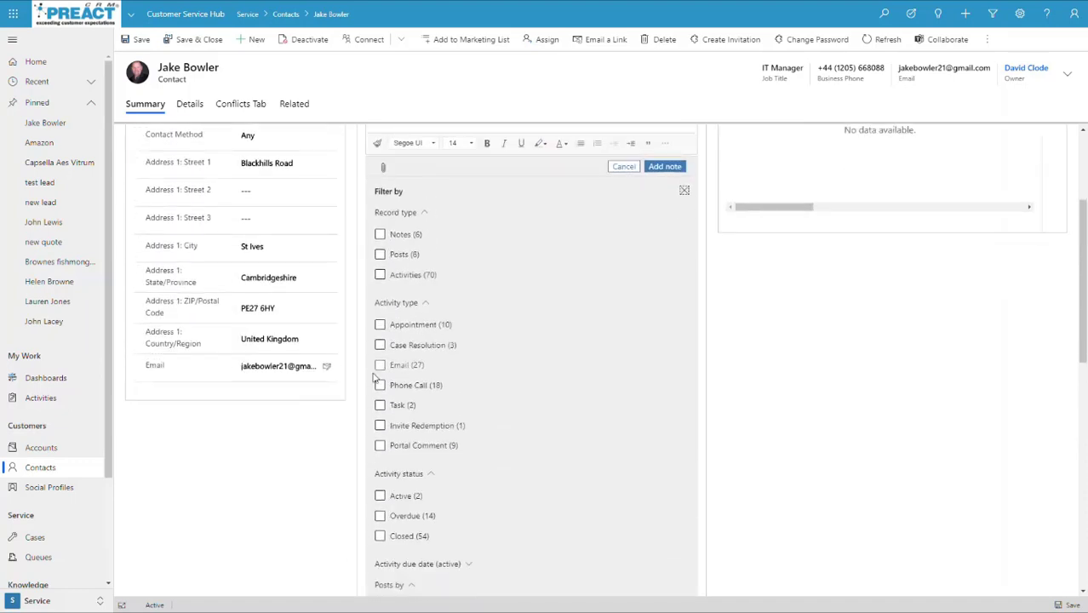
click(380, 367)
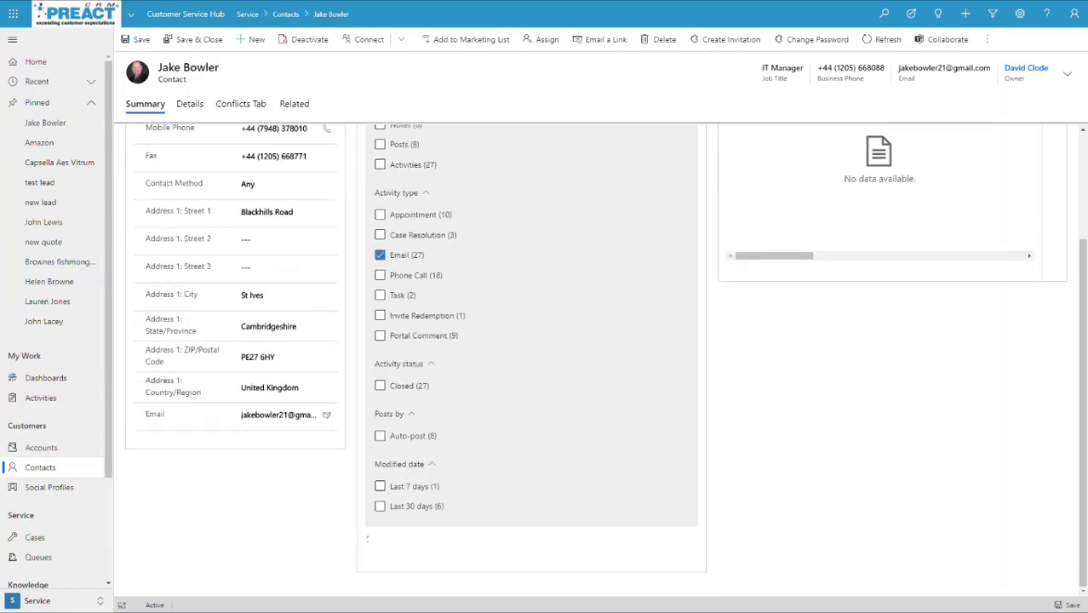
scroll(554, 511, down, 10)
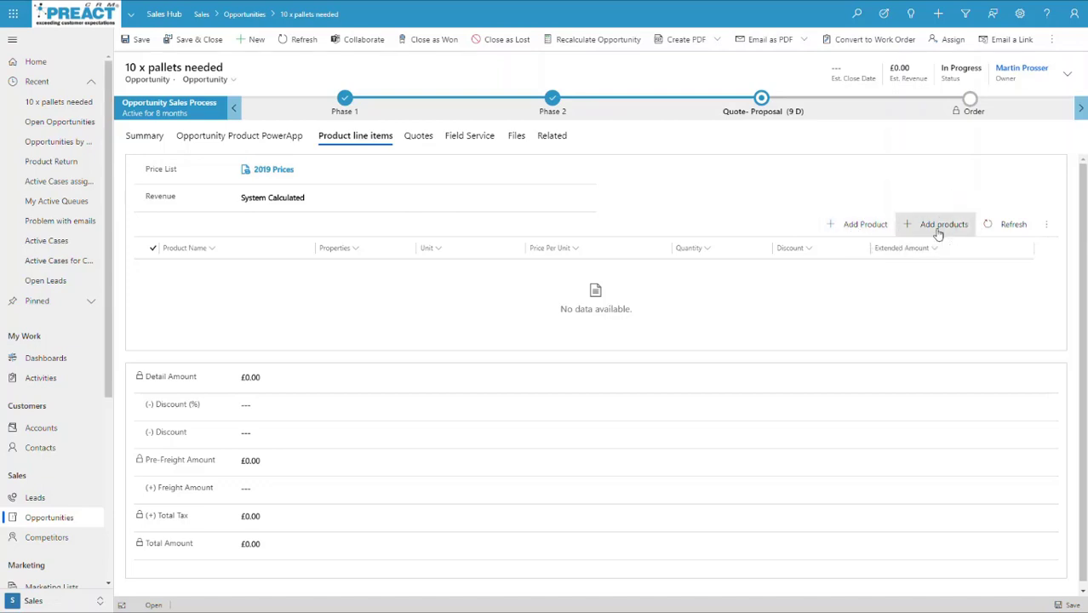
Pick Dynamics 365 for Marketing, Acer Pencil and 24/7 Annual Support, quantity 1 each
click(938, 231)
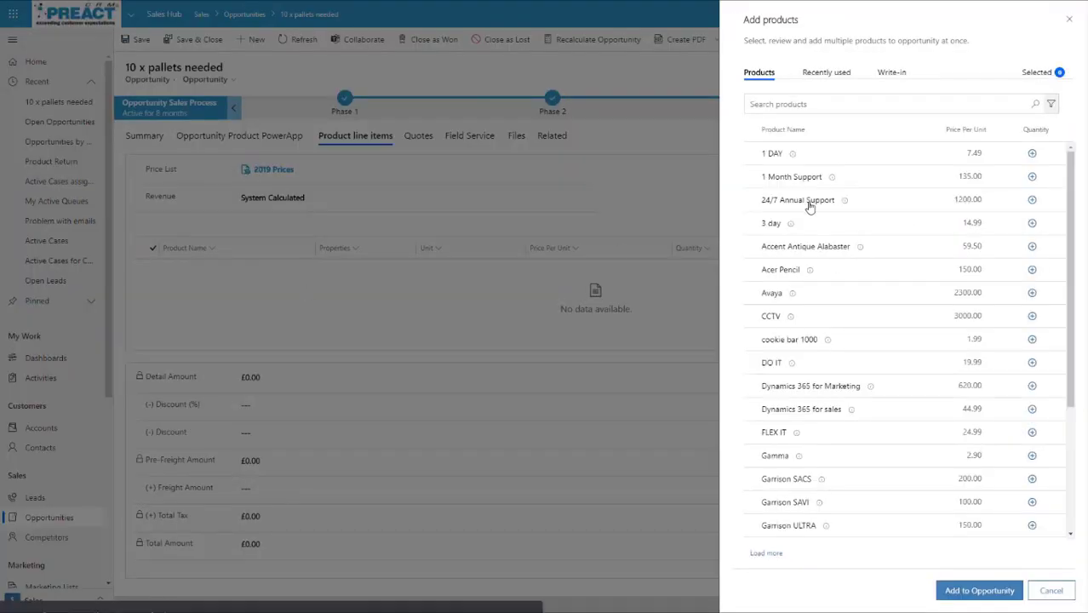
scroll(797, 315, down, 3)
scroll(797, 311, up, 3)
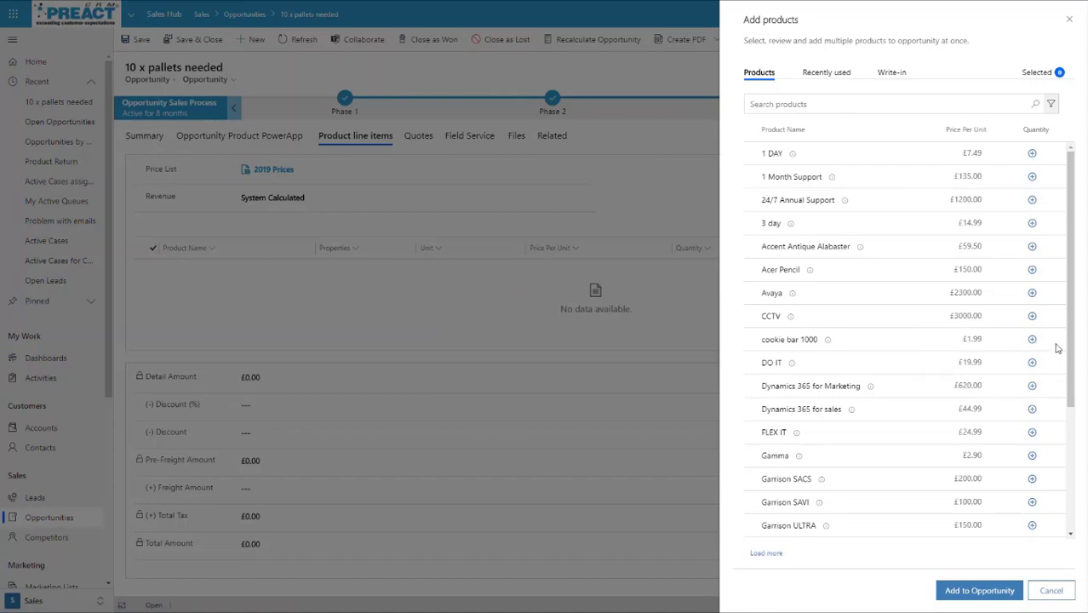
click(1032, 387)
click(1033, 269)
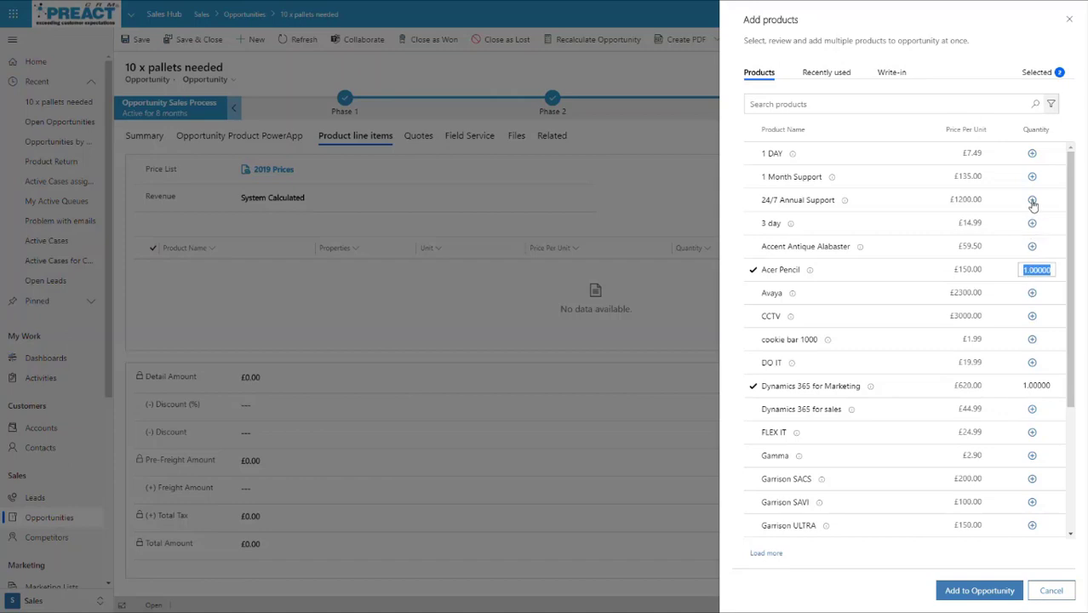
click(1032, 200)
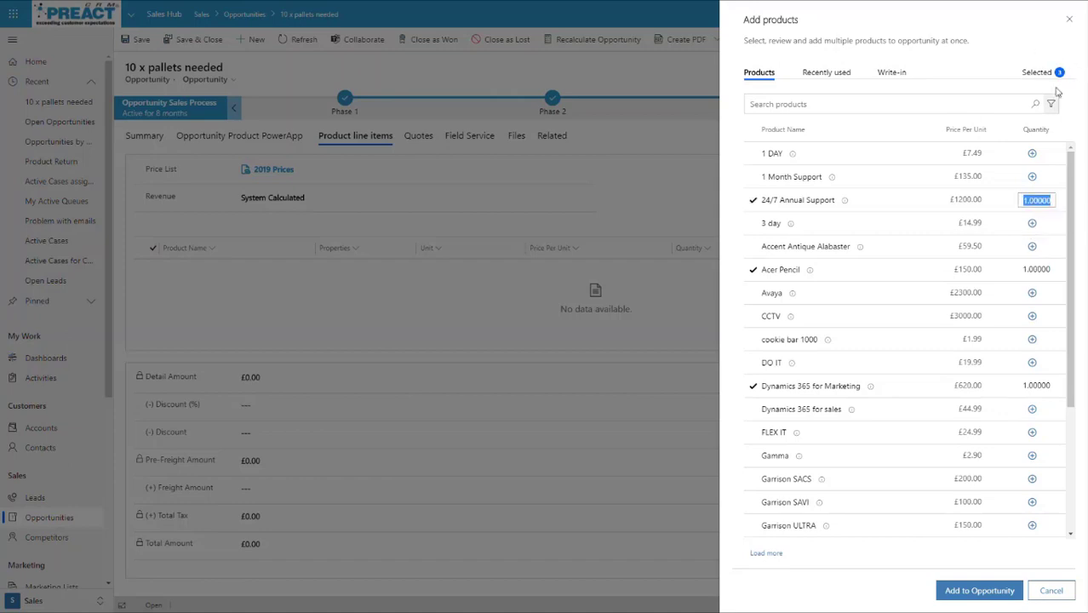
click(842, 74)
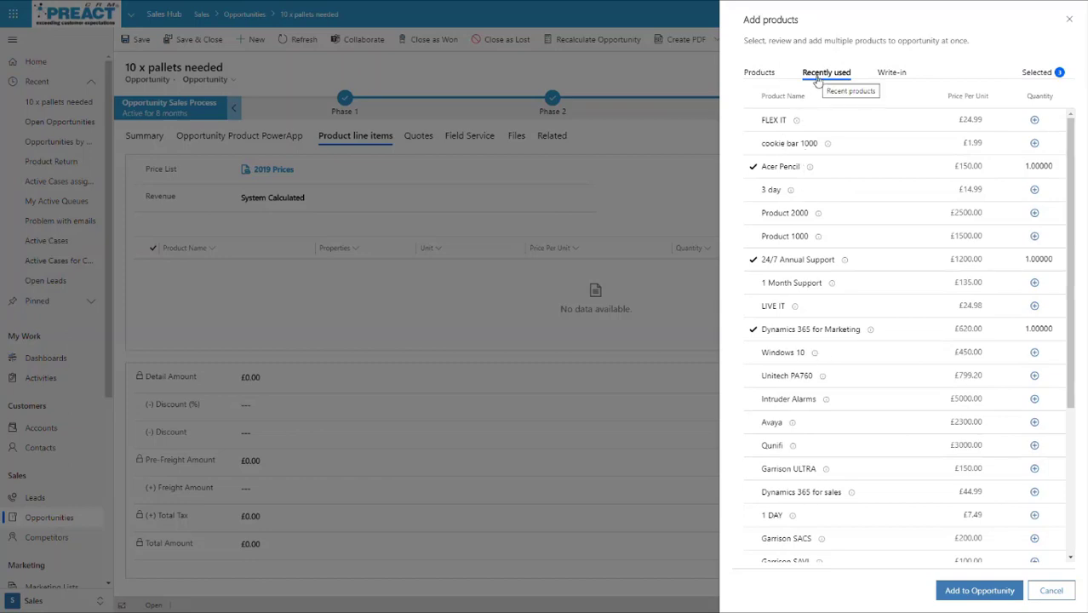
Add write-in product P&P at price 10, then add all four products to the opportunity
click(896, 72)
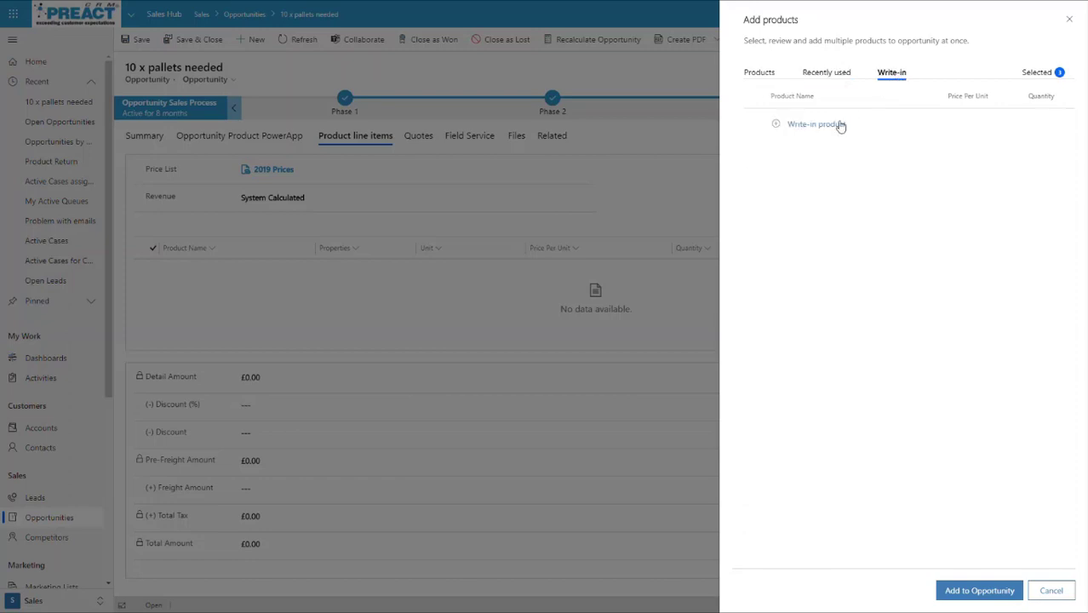
click(810, 126)
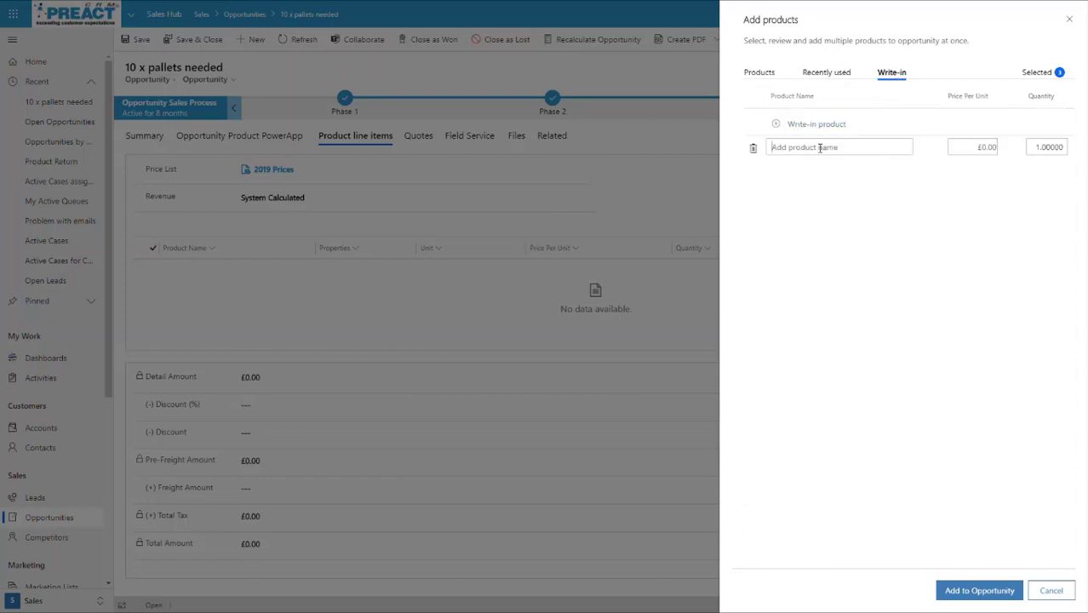
text(P&P)
click(988, 149)
key(BackSpace)
text(100)
click(973, 590)
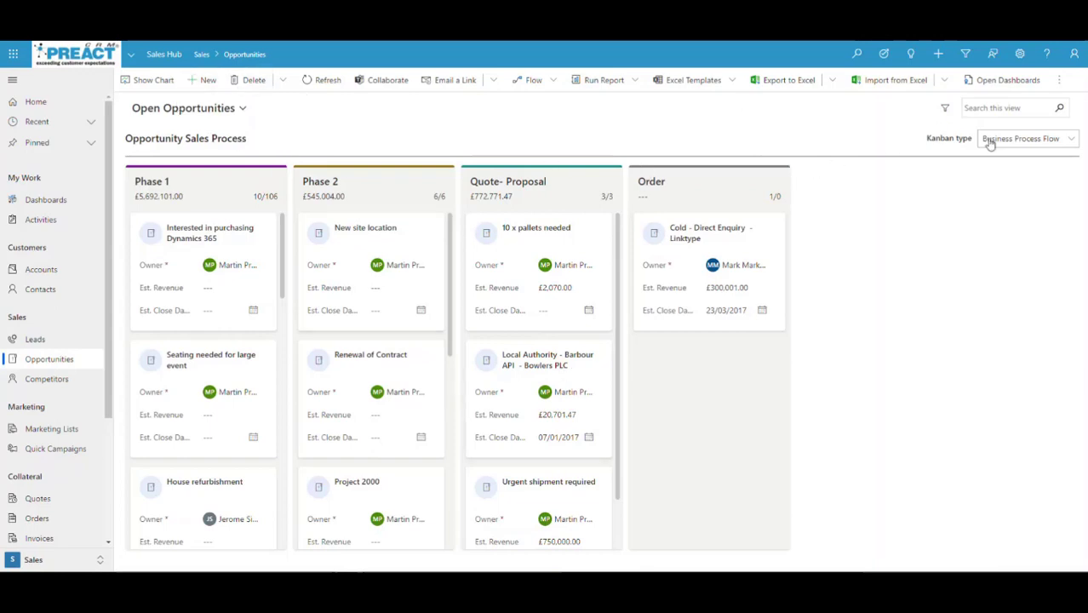
click(1060, 84)
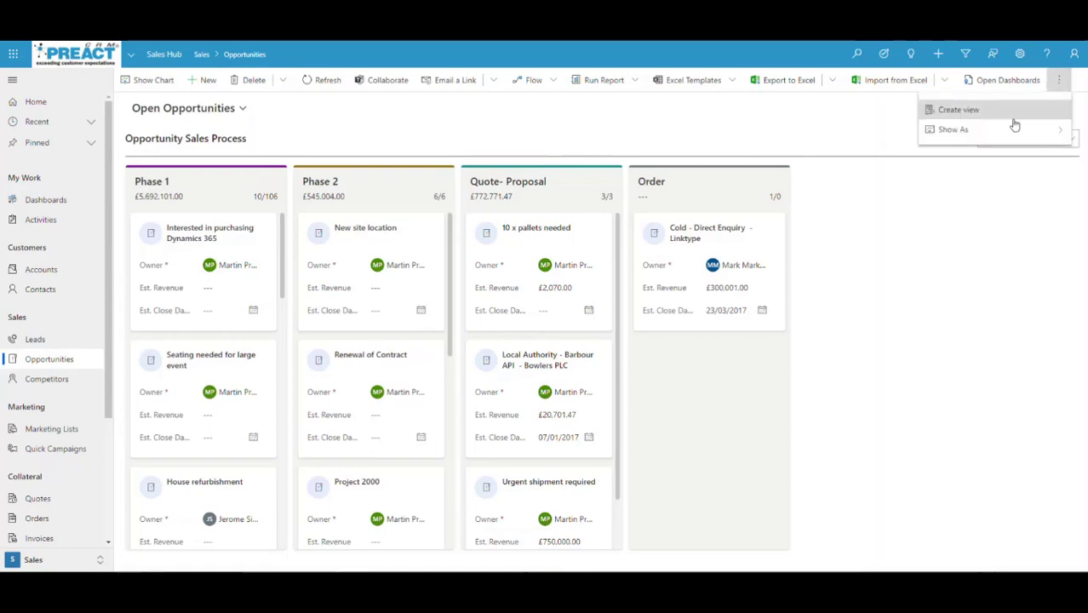
click(954, 130)
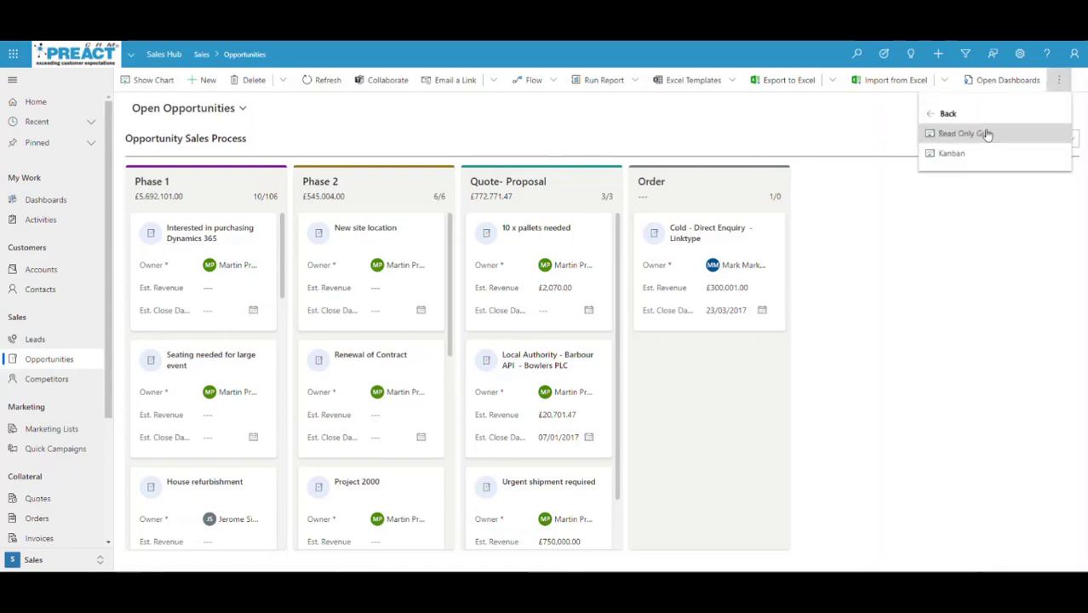
click(458, 126)
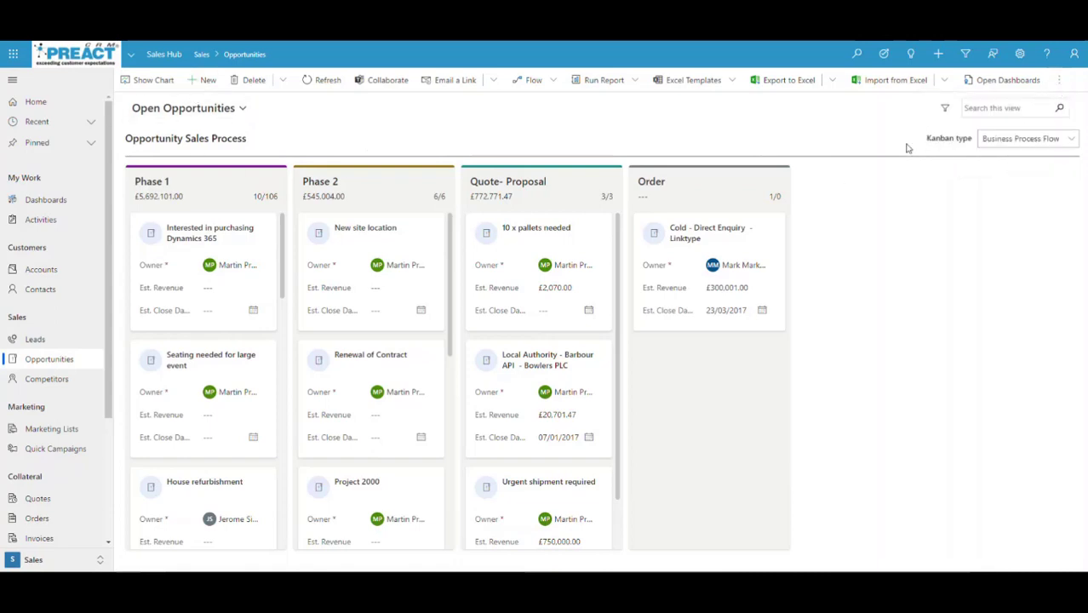
click(1034, 140)
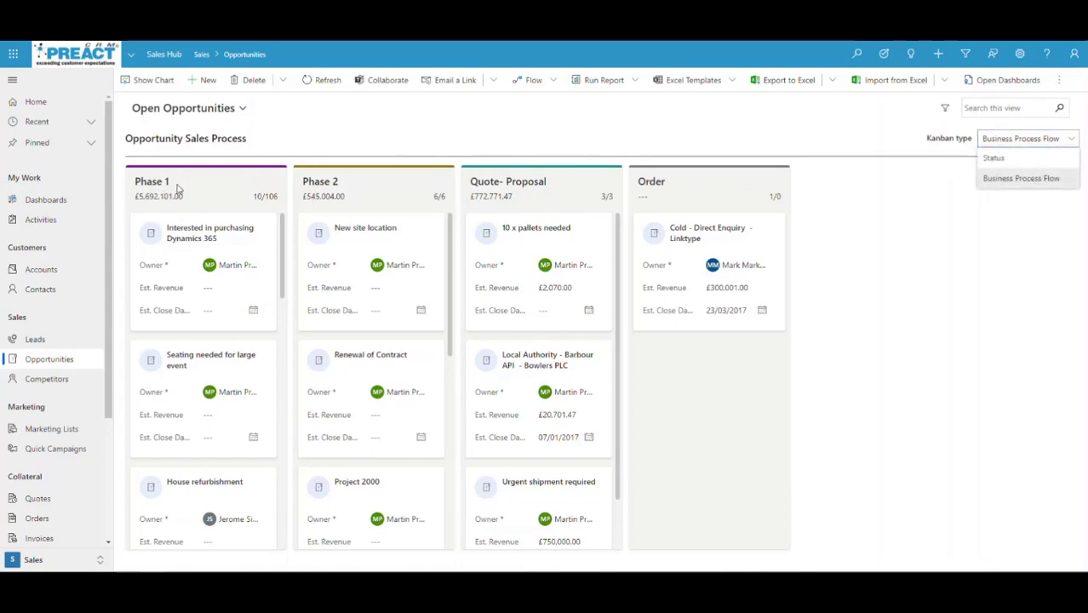
click(1026, 179)
drag(350, 510, 408, 469)
click(1055, 138)
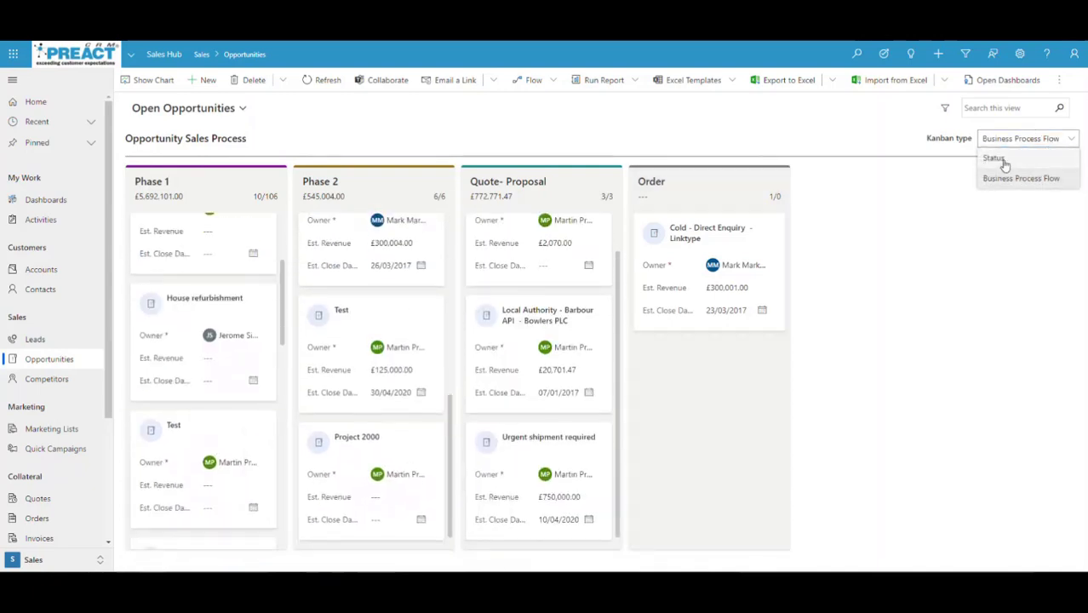
Group the board by Status and close Interested in purchasing Dynamics 365 as Won
click(1001, 157)
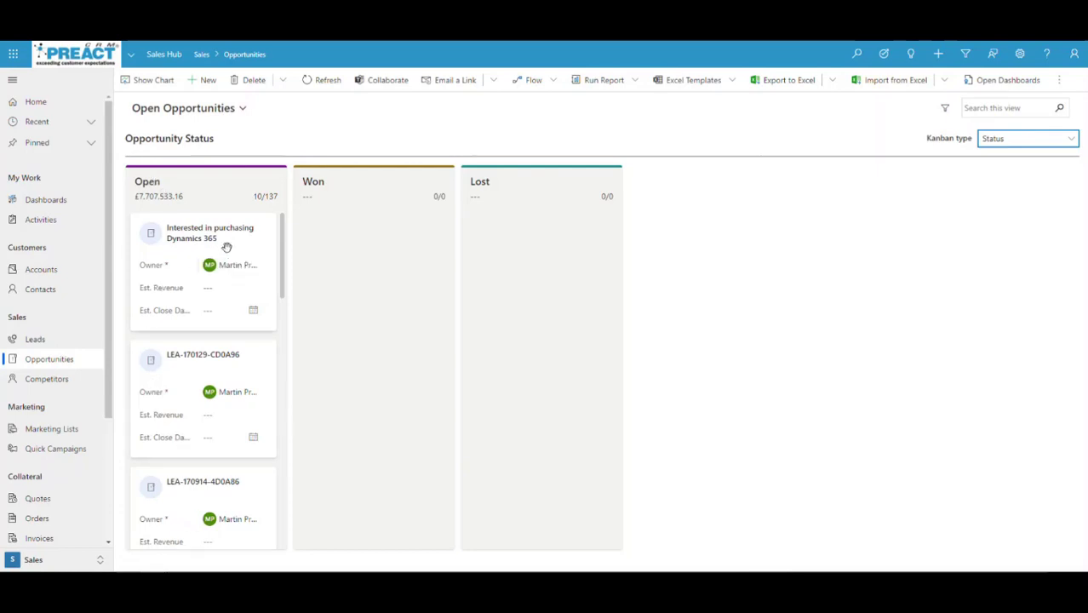
click(198, 235)
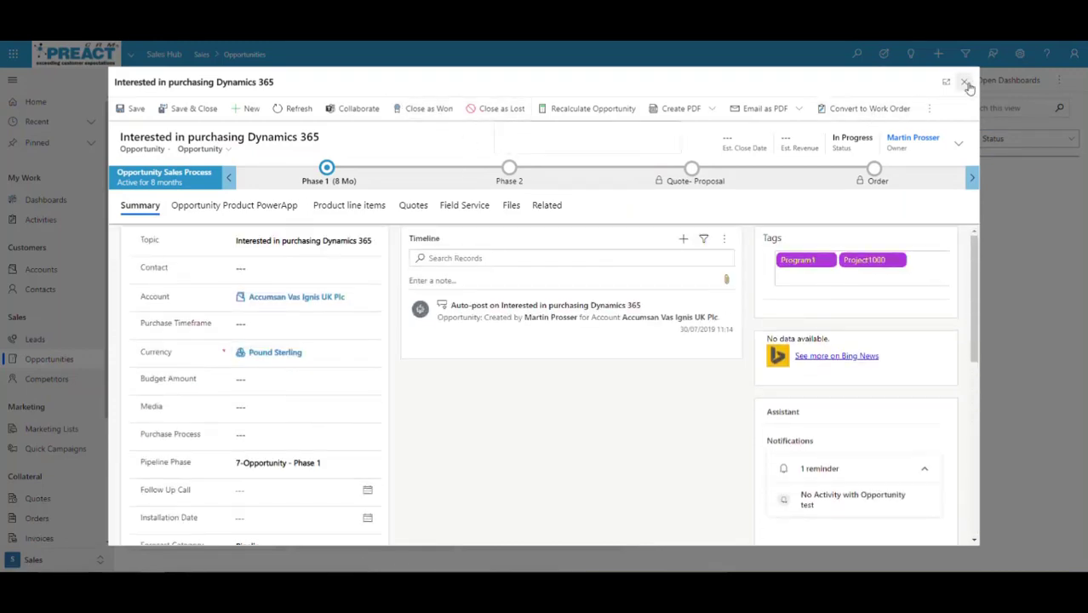
key(Escape)
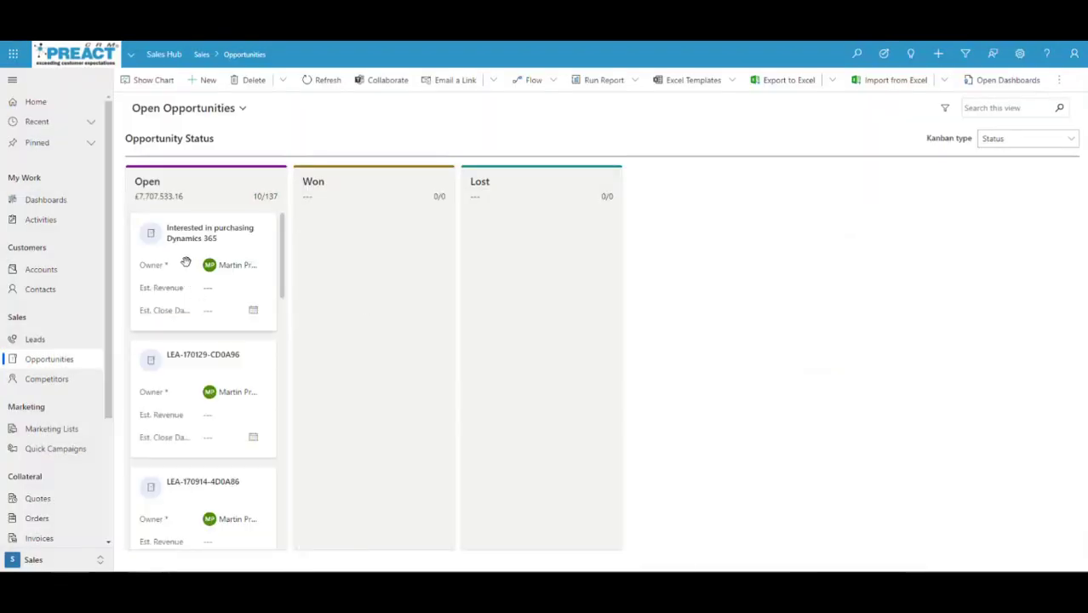
drag(184, 263, 380, 263)
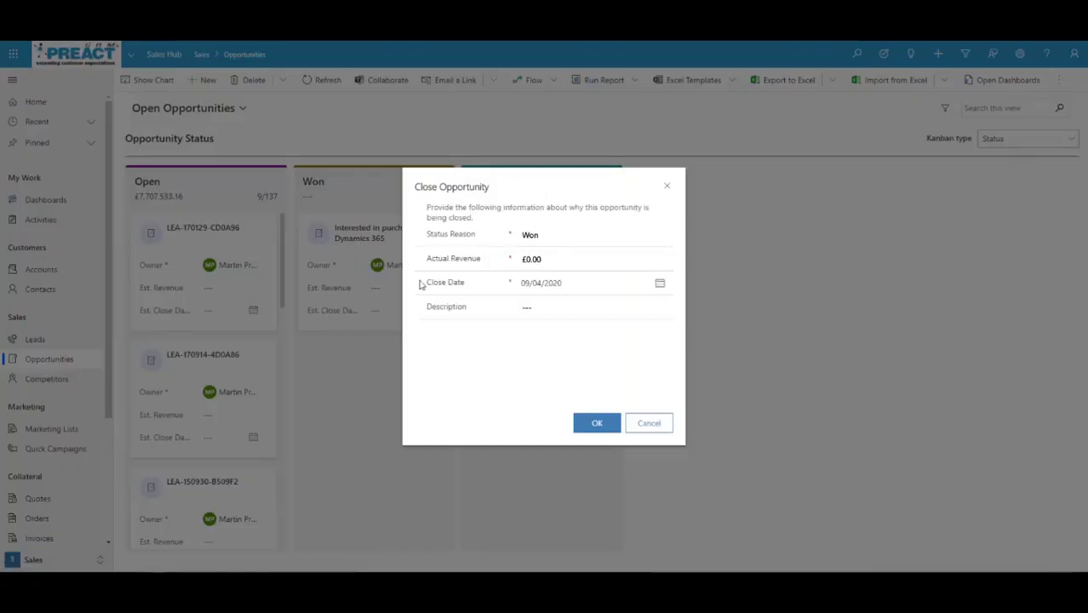
click(602, 430)
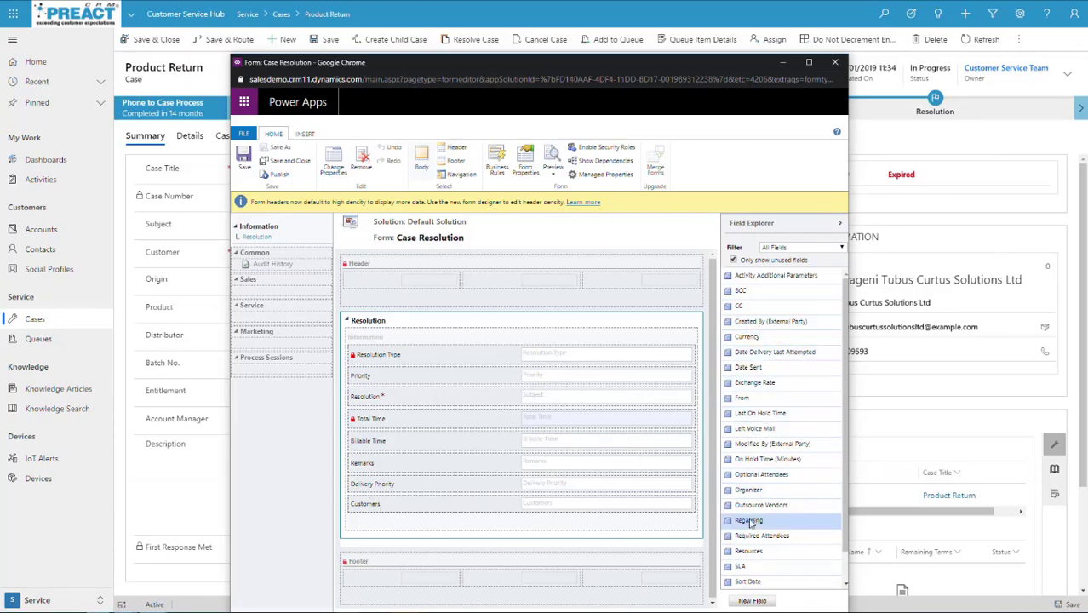
Place the Regarding field in the Resolution section below Customers
drag(751, 521, 448, 513)
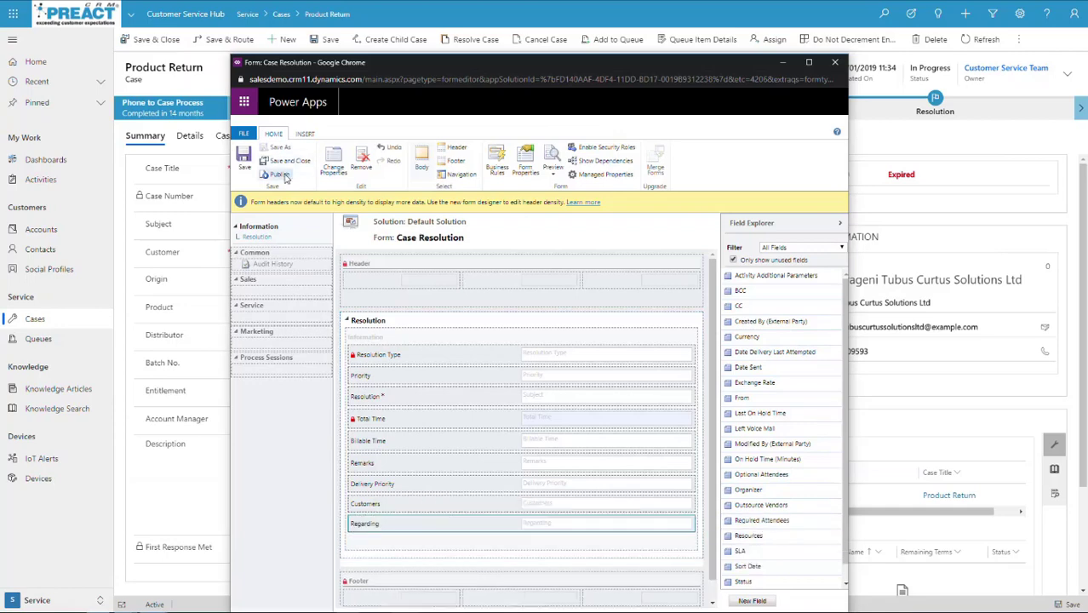
Minimize the form editor and review the New Case Resolution form for the Product Return case
click(784, 60)
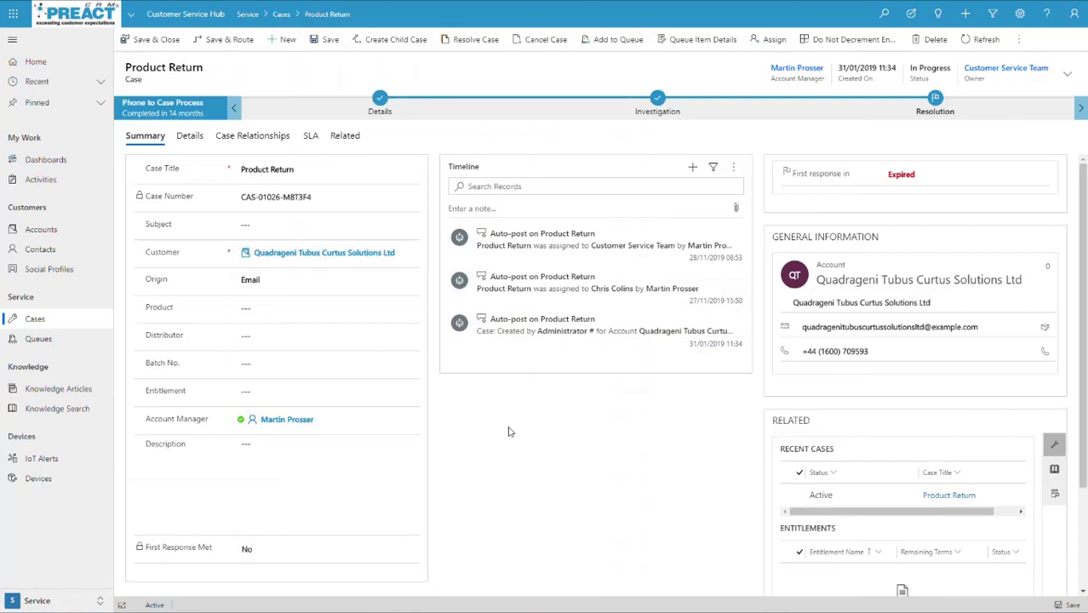
click(475, 42)
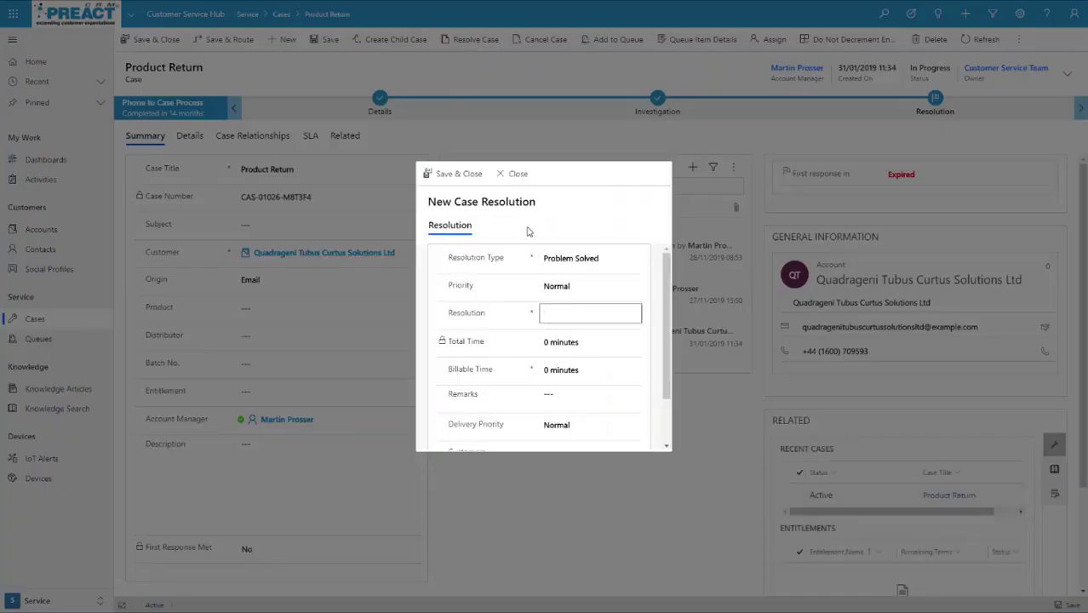
drag(669, 308, 669, 377)
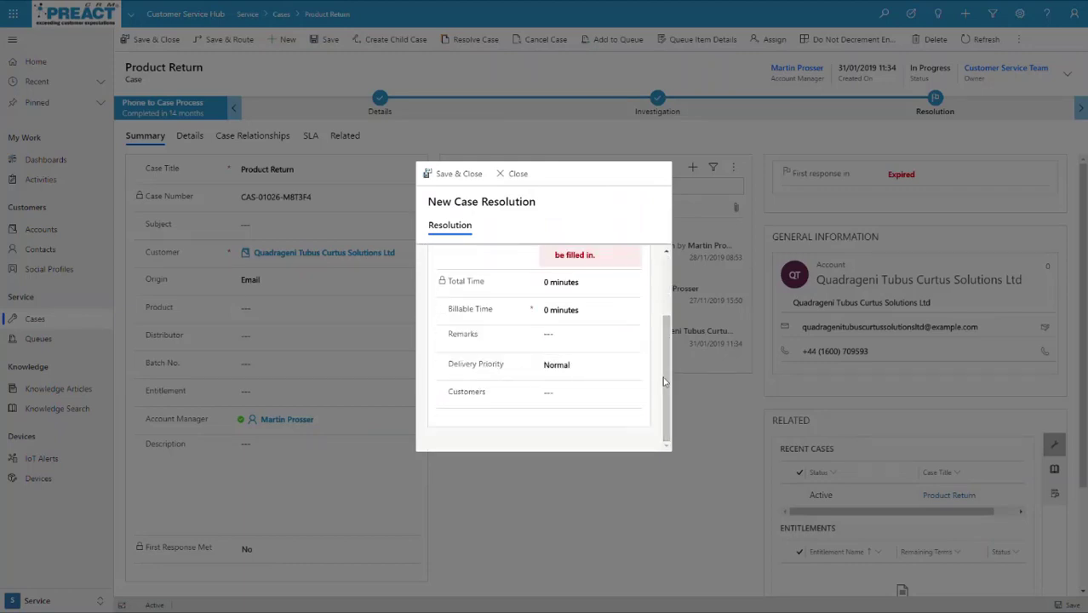
drag(668, 339, 666, 277)
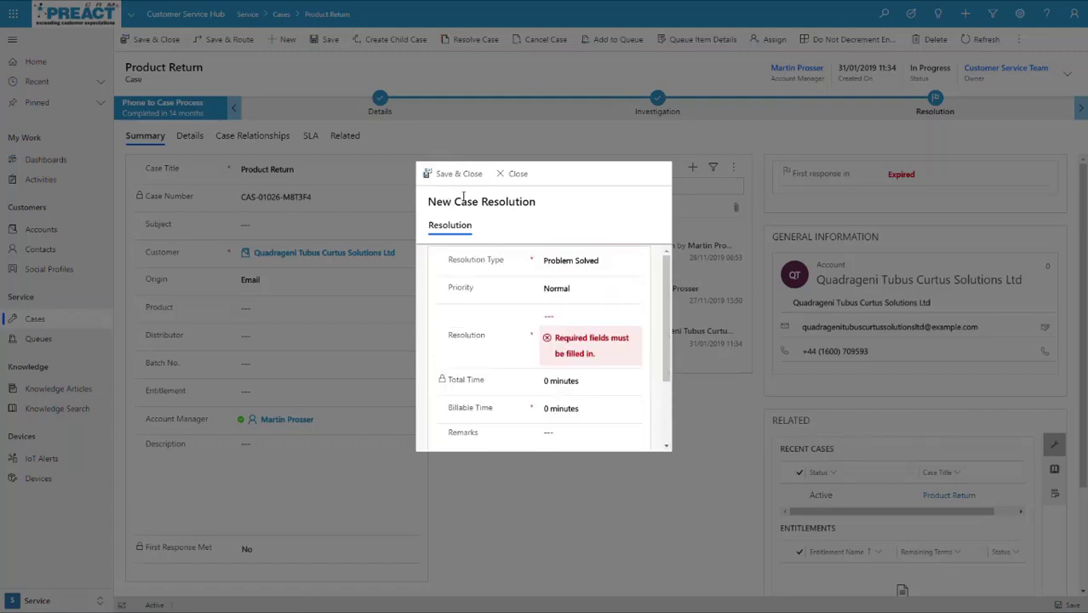
drag(670, 326, 674, 282)
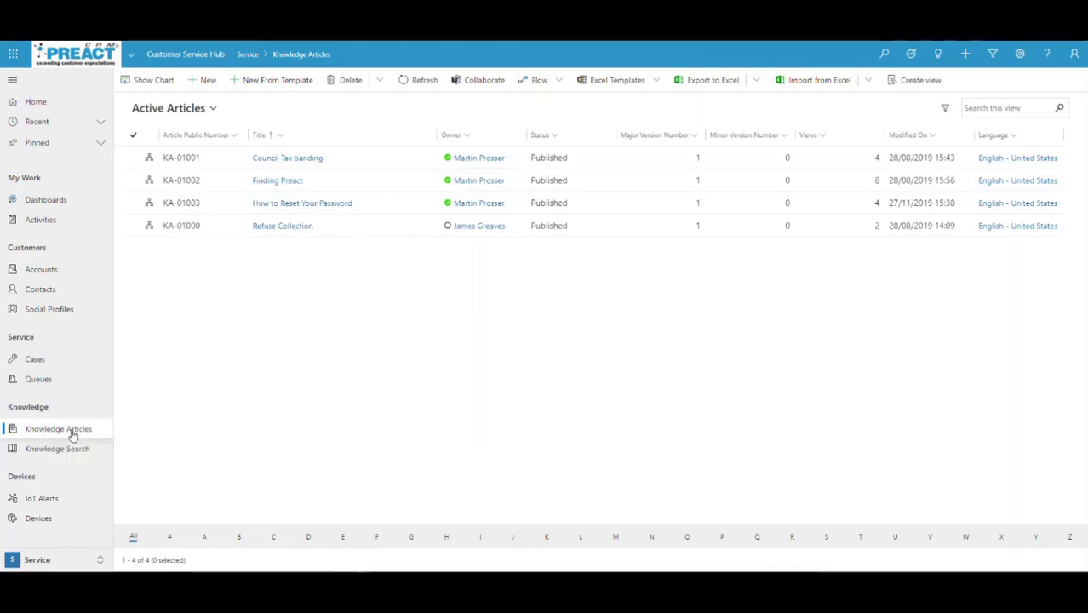
Start a new knowledge article and browse its paragraph format and font size options
click(208, 80)
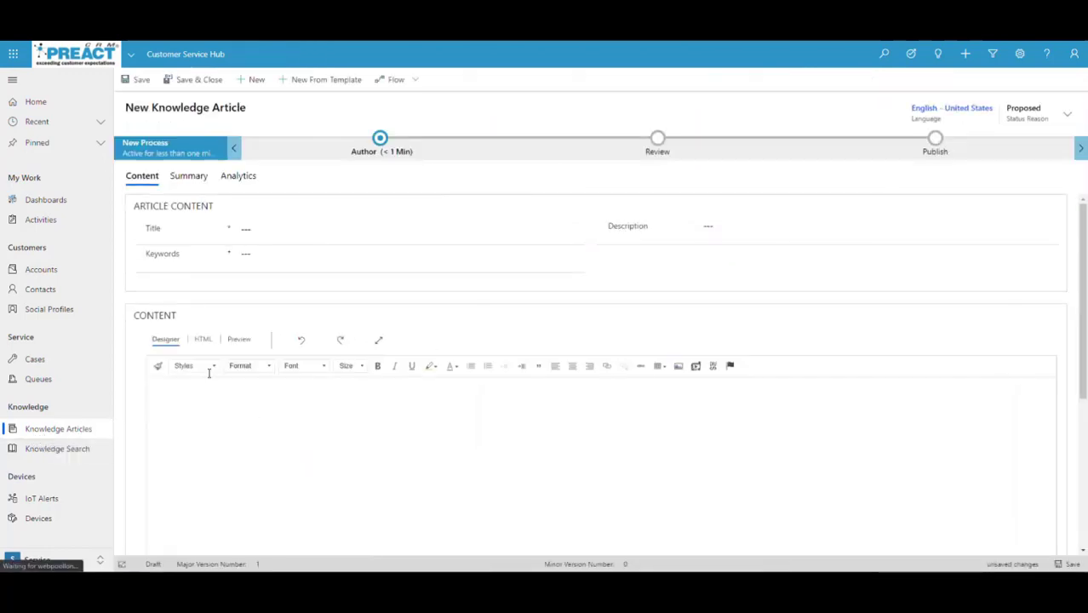
click(268, 367)
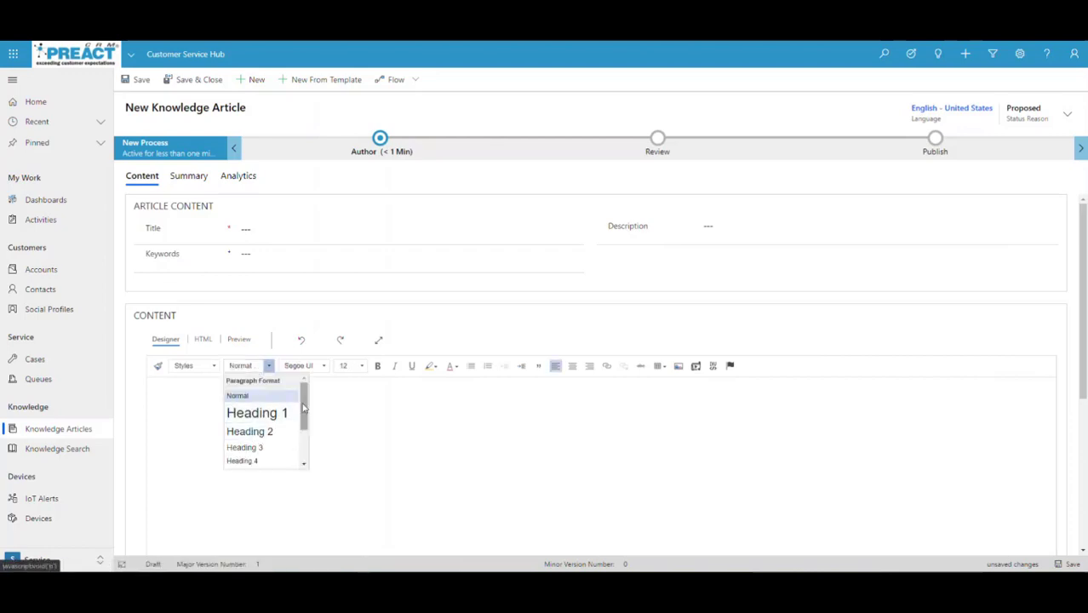
drag(305, 408, 305, 385)
click(361, 366)
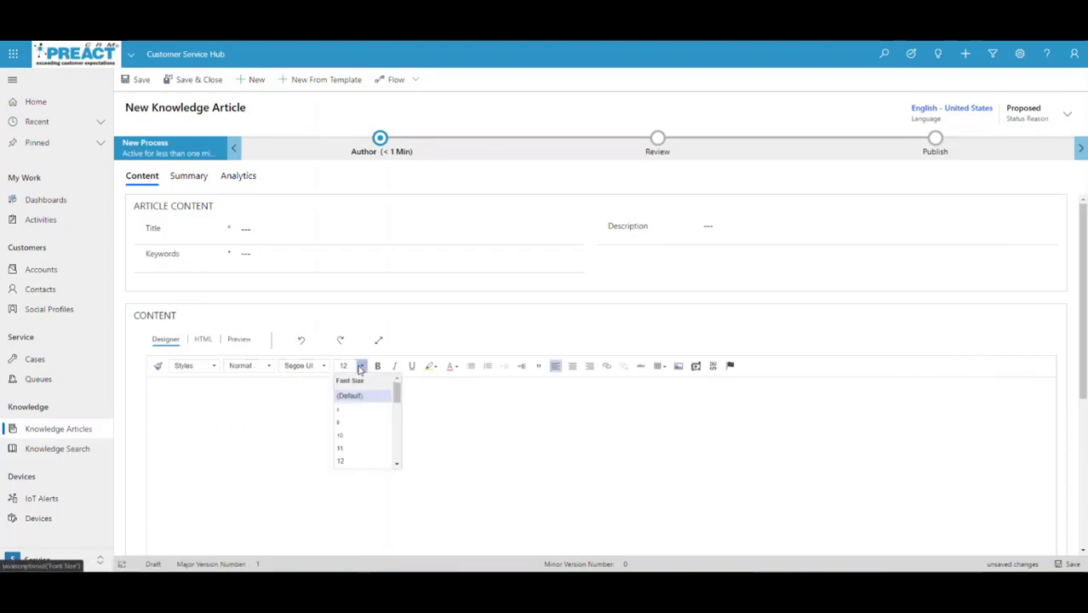
mouse_move(397, 387)
mouse_down()
mouse_move(397, 440)
mouse_move(397, 379)
mouse_up()
Insert an empty table into the article body, then discard the unsaved draft
click(437, 412)
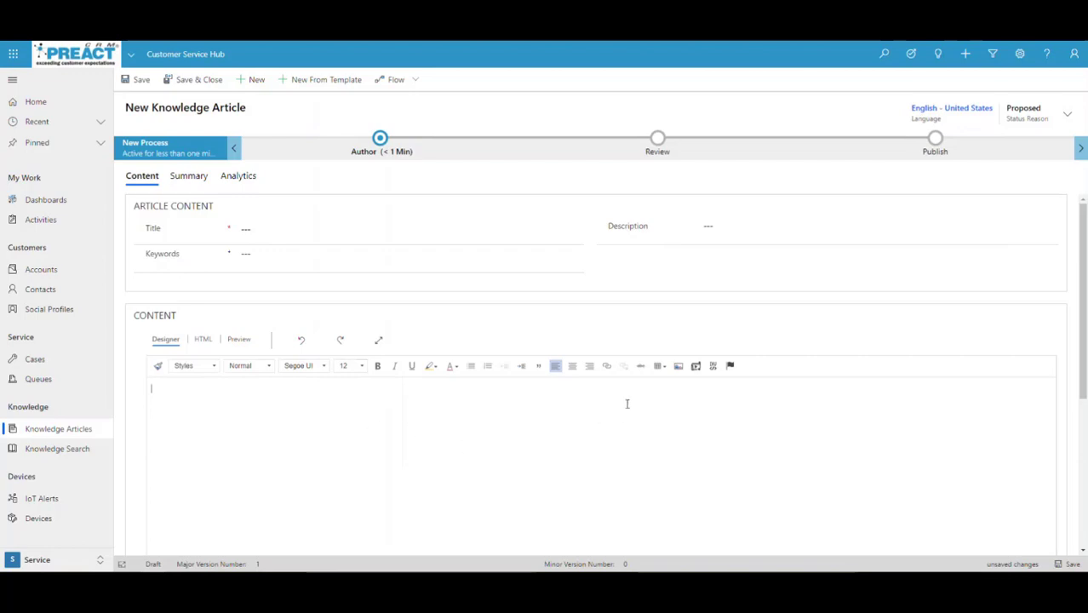
click(660, 367)
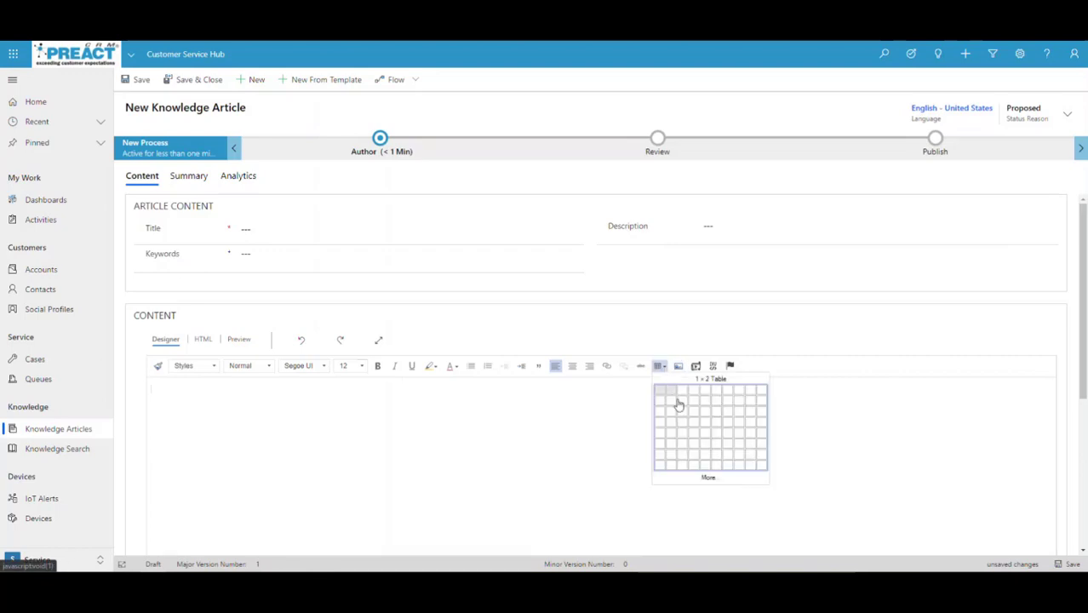
click(712, 443)
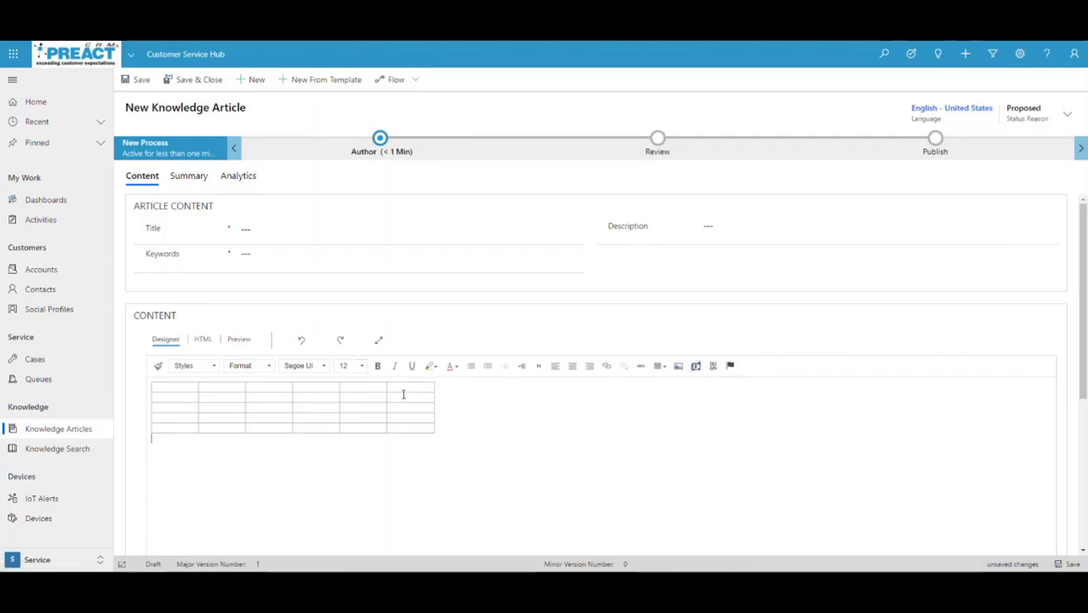
click(47, 433)
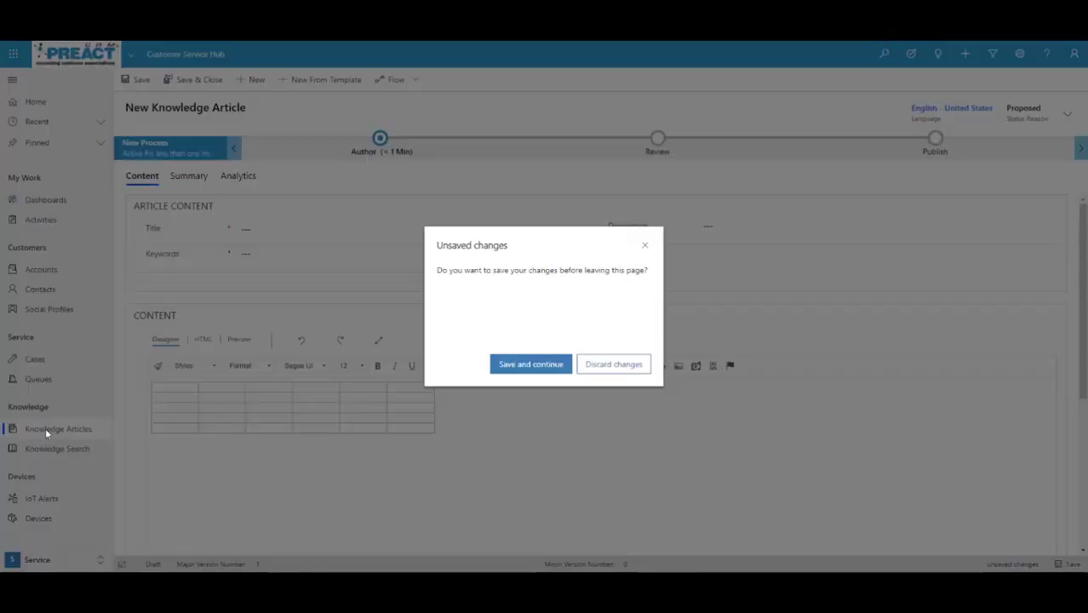
click(598, 368)
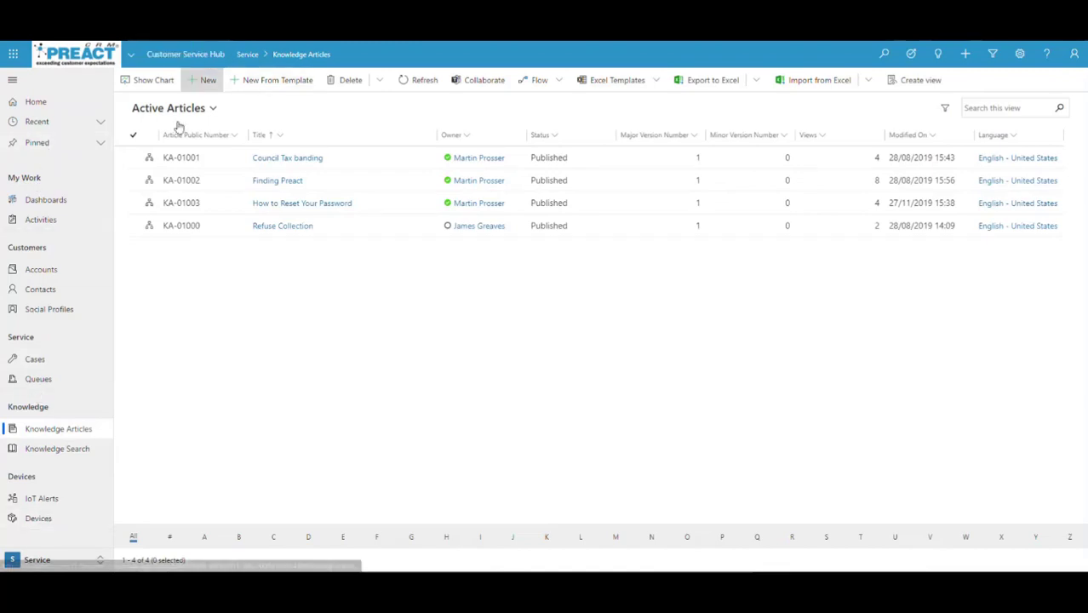
Search the knowledge base for 'password'
click(41, 451)
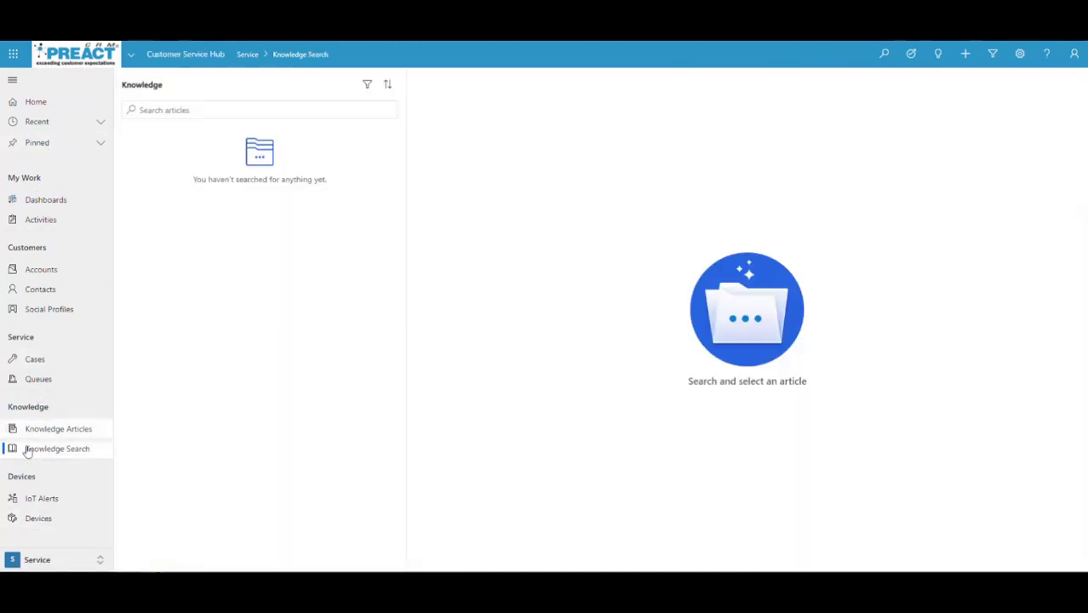
click(181, 110)
text(password)
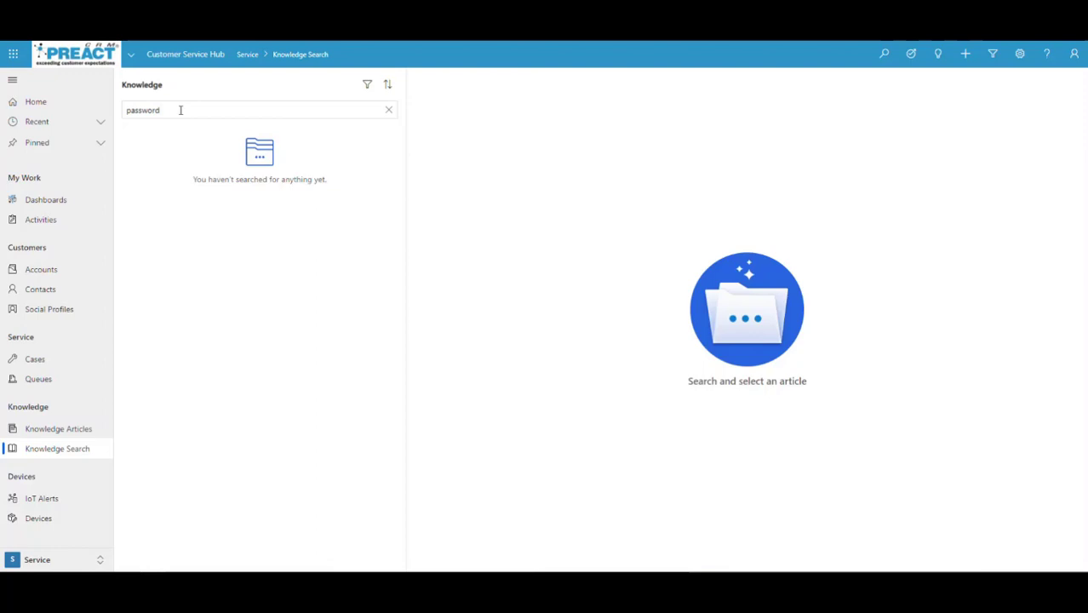
key(Return)
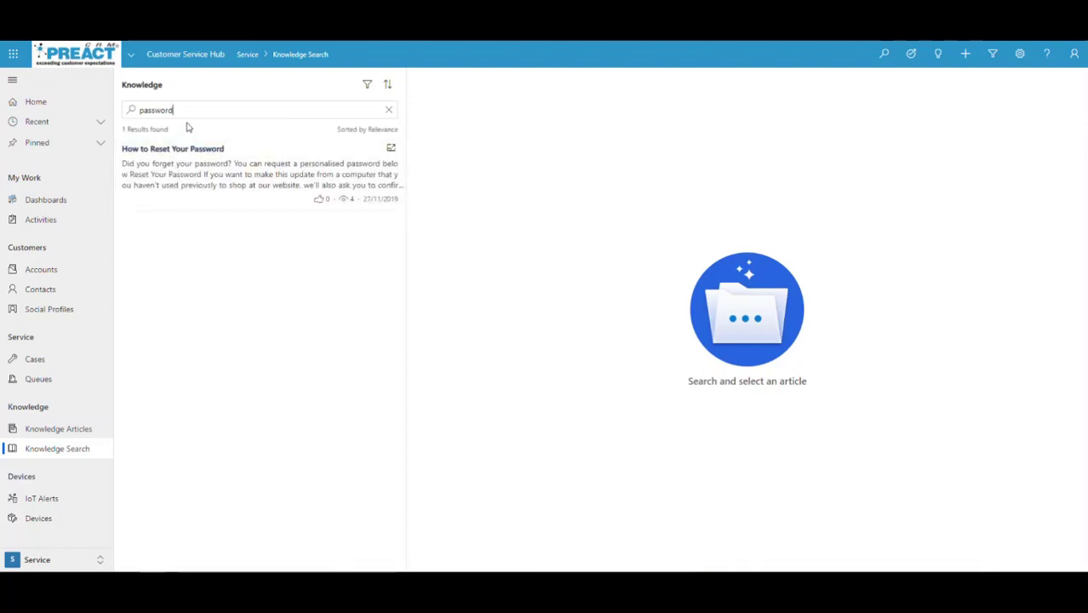
Search '*' to list all four articles, close a popped-out article, and return to Knowledge Articles
key(BackSpace)
key(BackSpace)
key(BackSpace)
key(BackSpace)
key(BackSpace)
text(r)
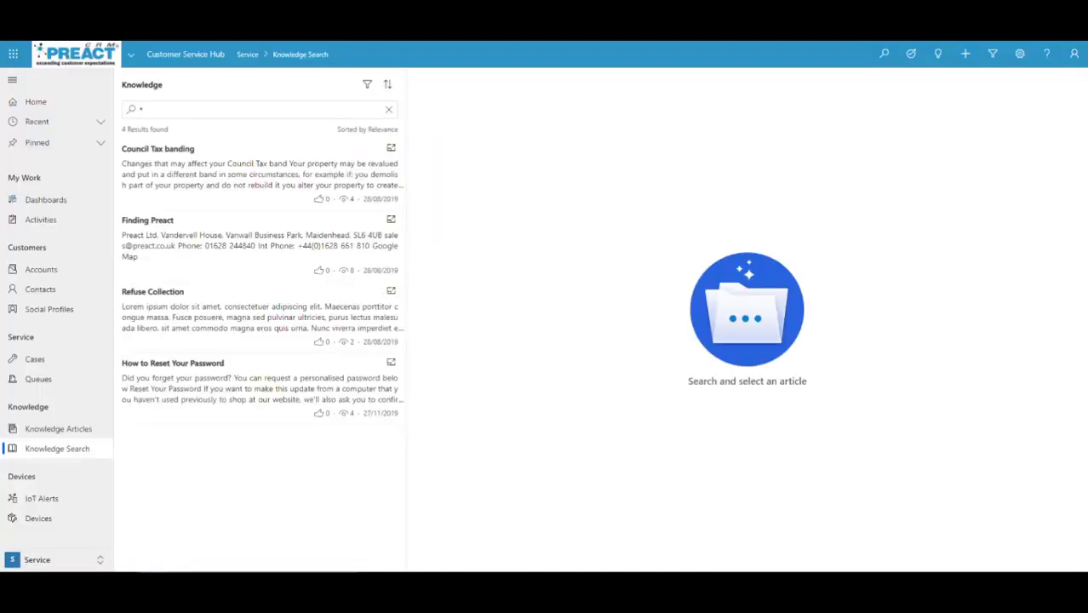
key(ctrl+w)
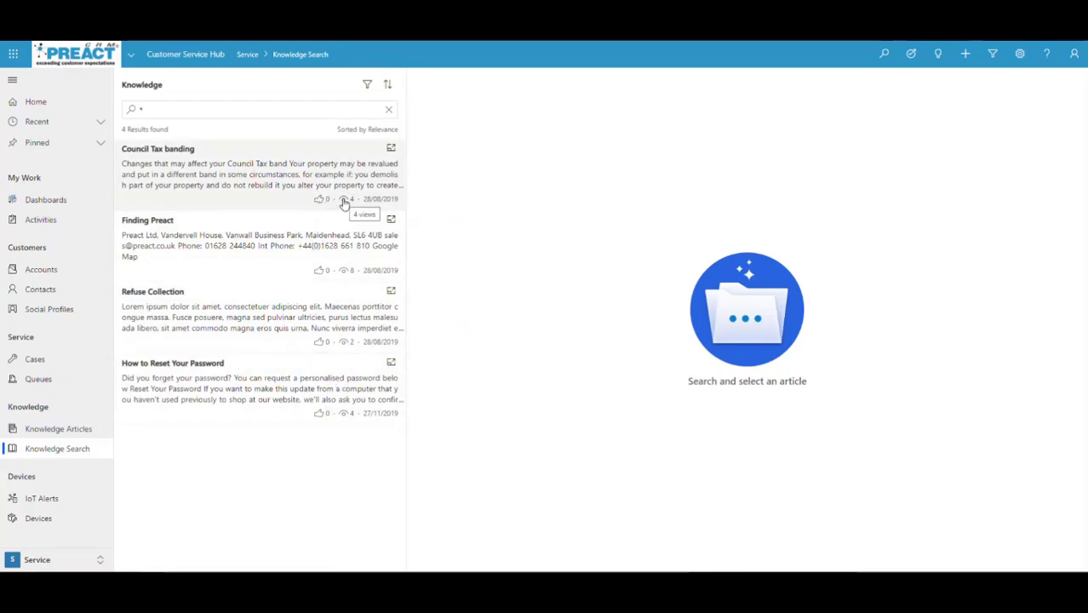
click(74, 431)
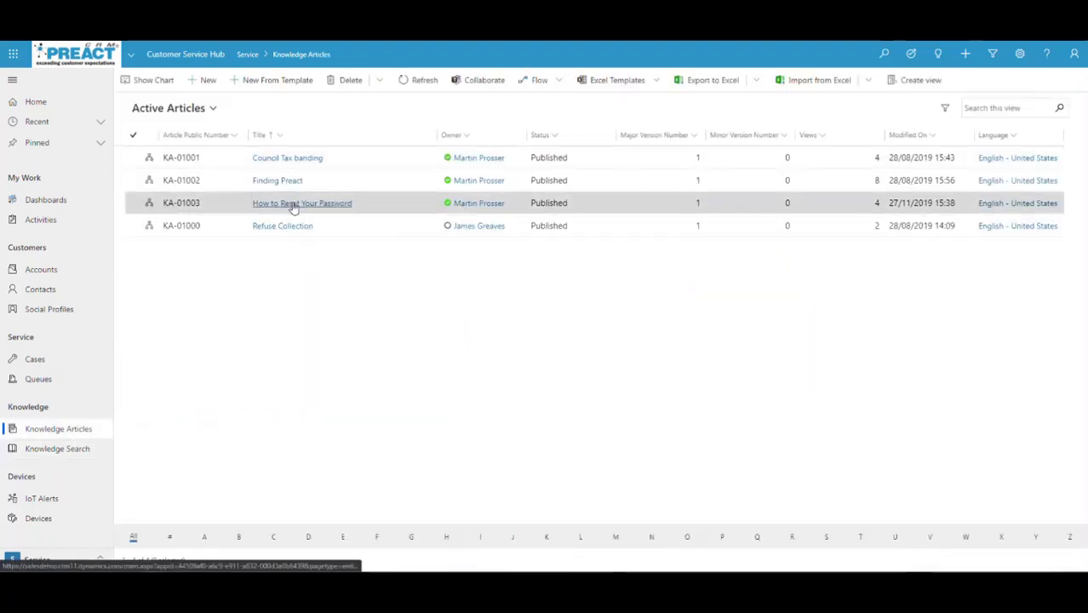
Open the 'How to Reset Your Password' article and view its views and feedback analytics
click(294, 204)
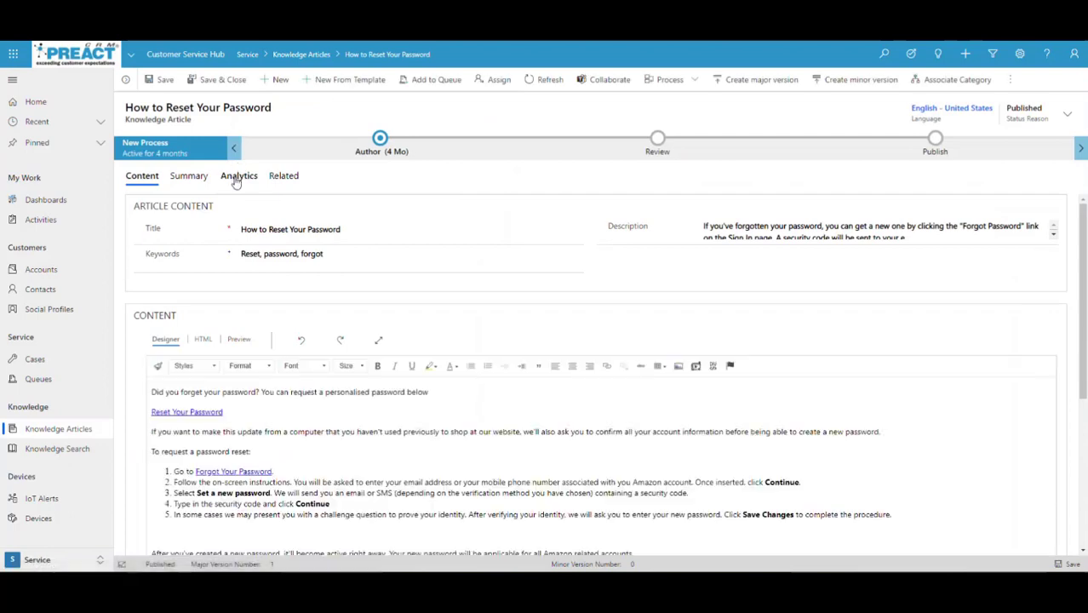
click(238, 176)
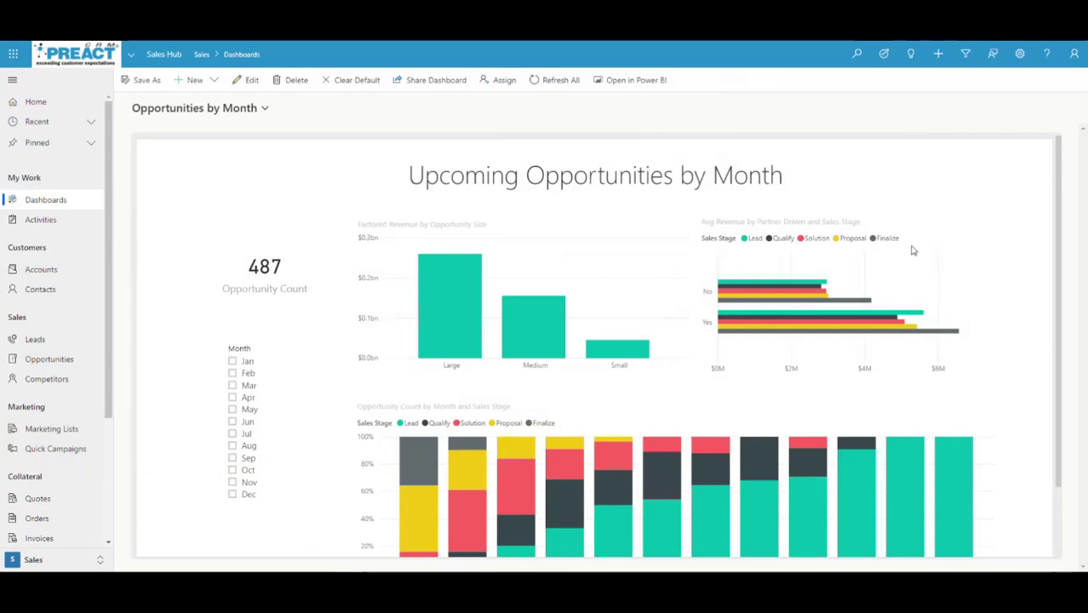
Start a quick-create lead and scan the Test Card 2 business card image
click(938, 56)
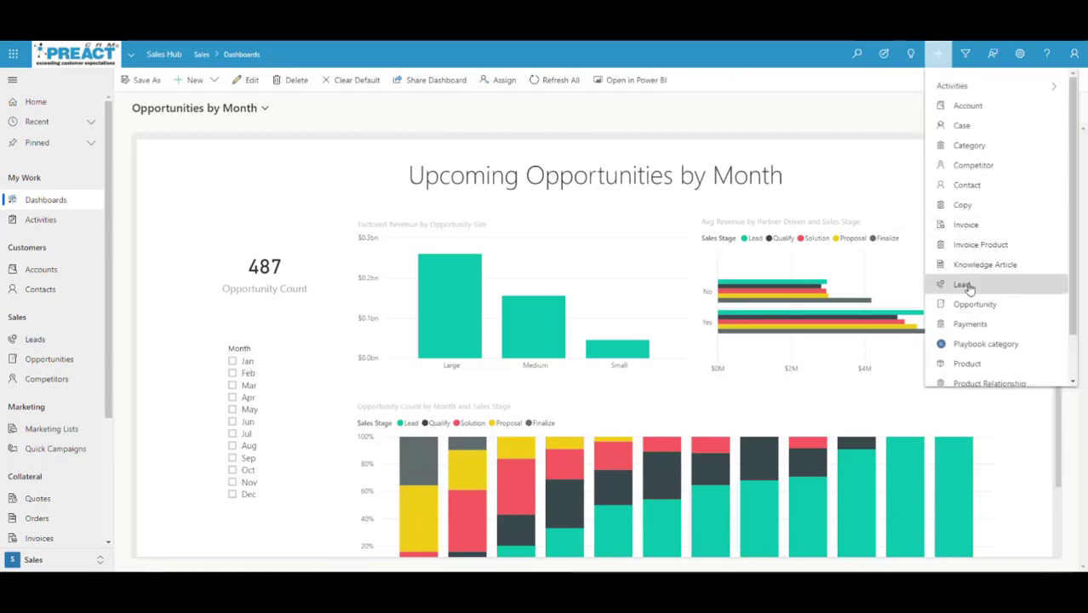
click(968, 286)
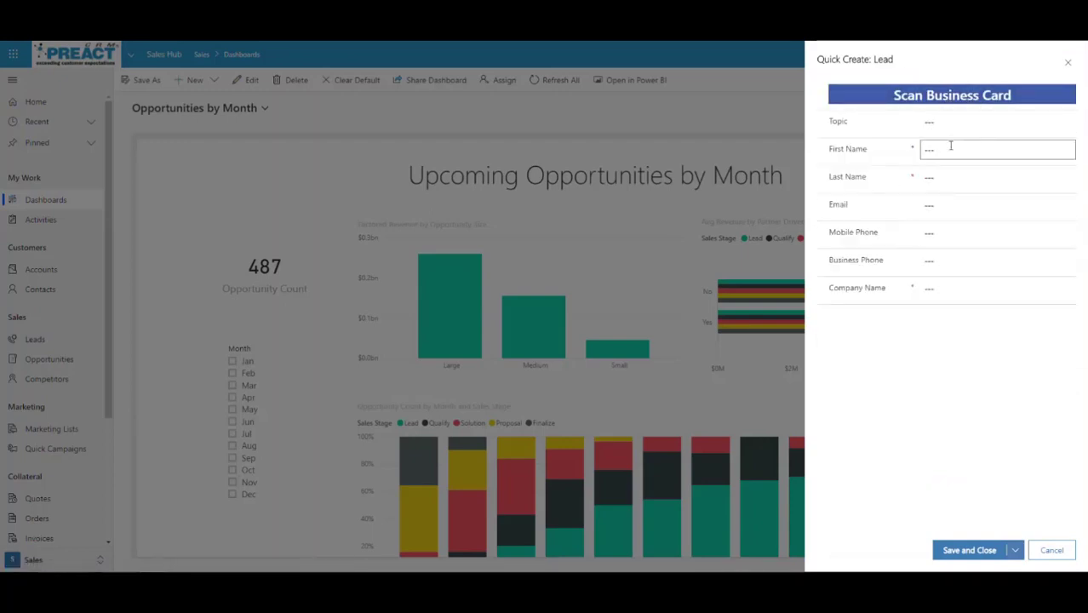
click(944, 97)
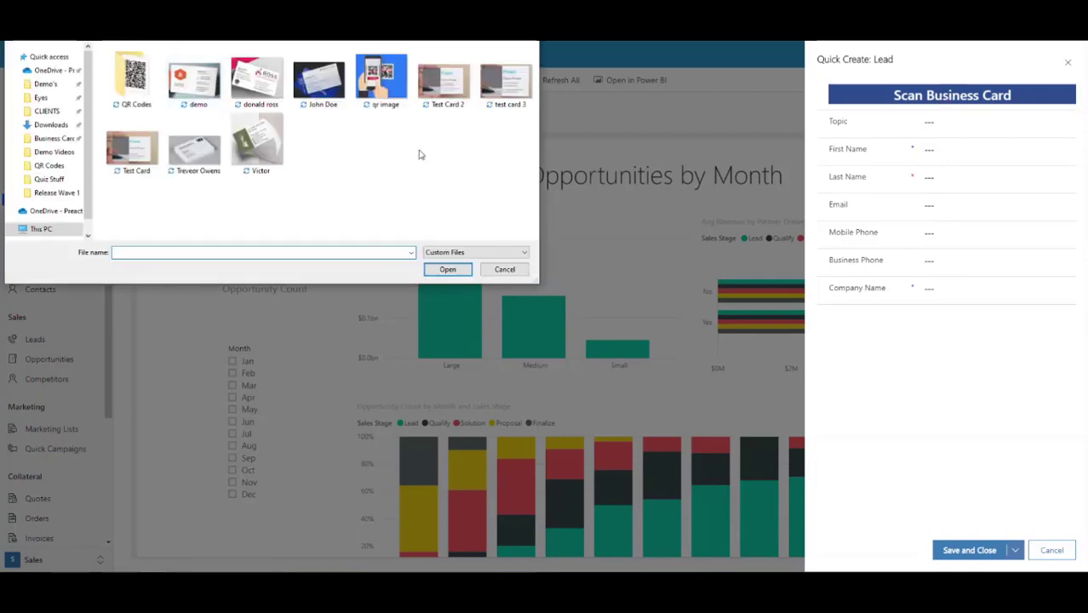
click(446, 99)
click(448, 269)
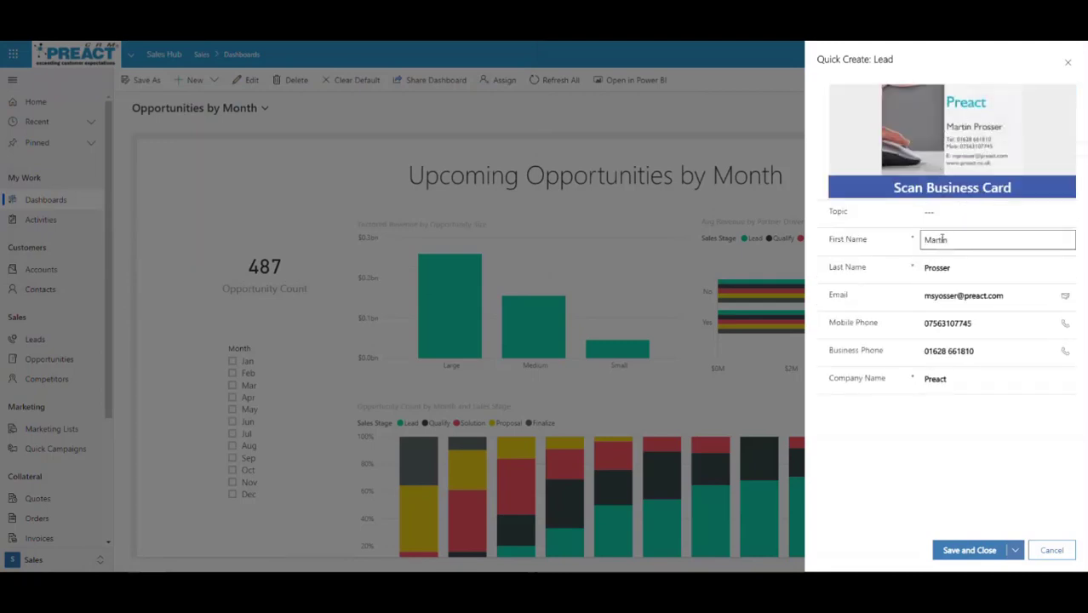
Set the topic to 'new enquiry', correct the scanned email's misread letters, and save the lead
click(960, 215)
text(new enquiry)
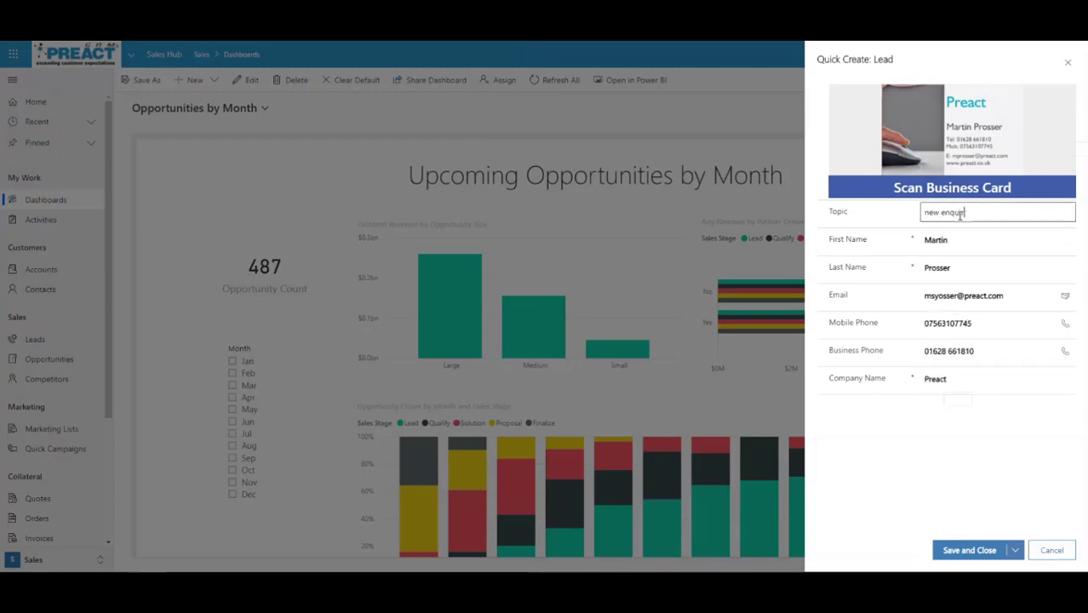
click(938, 295)
key(BackSpace)
key(BackSpace)
text(p)
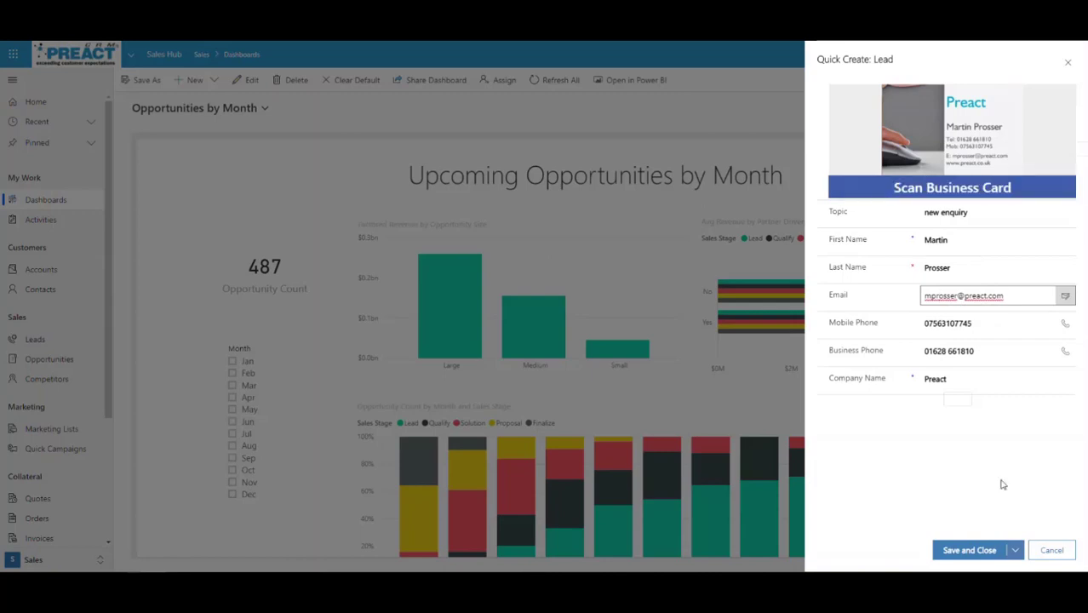
click(970, 552)
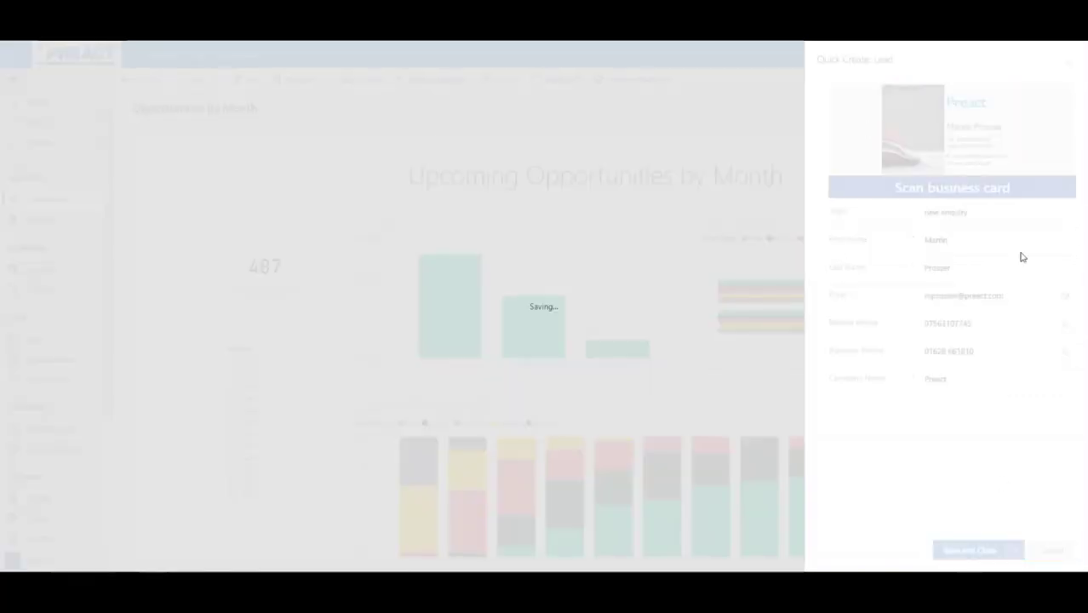